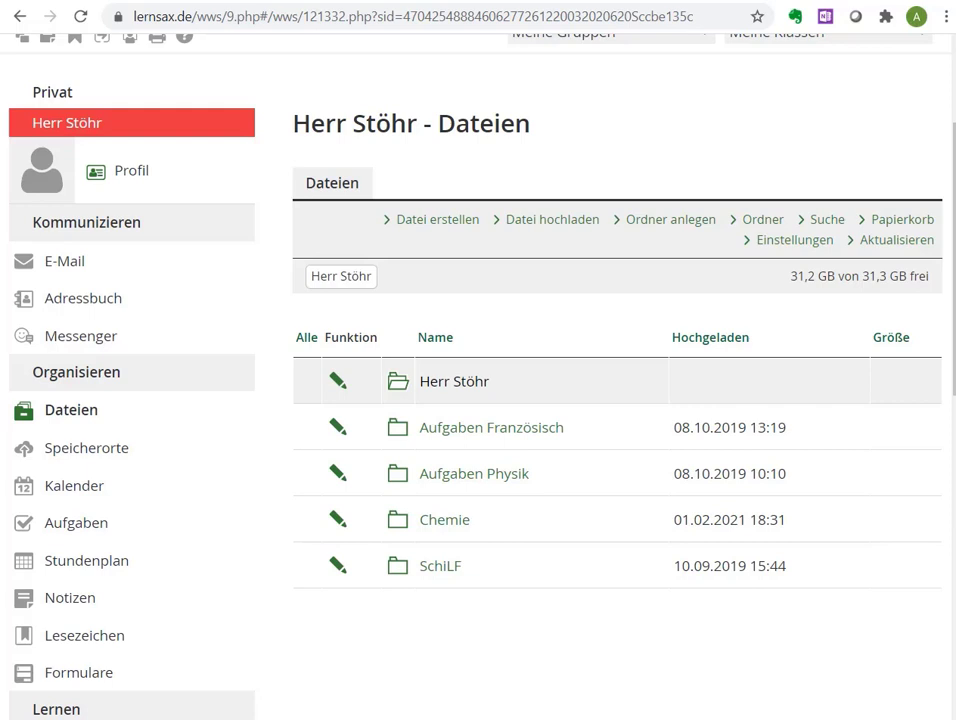
Open the Werkzeuge page of the general LernSax area.
{"action": "scroll", "coordinate": [478, 400], "scroll_direction": "up", "scroll_amount": 2}
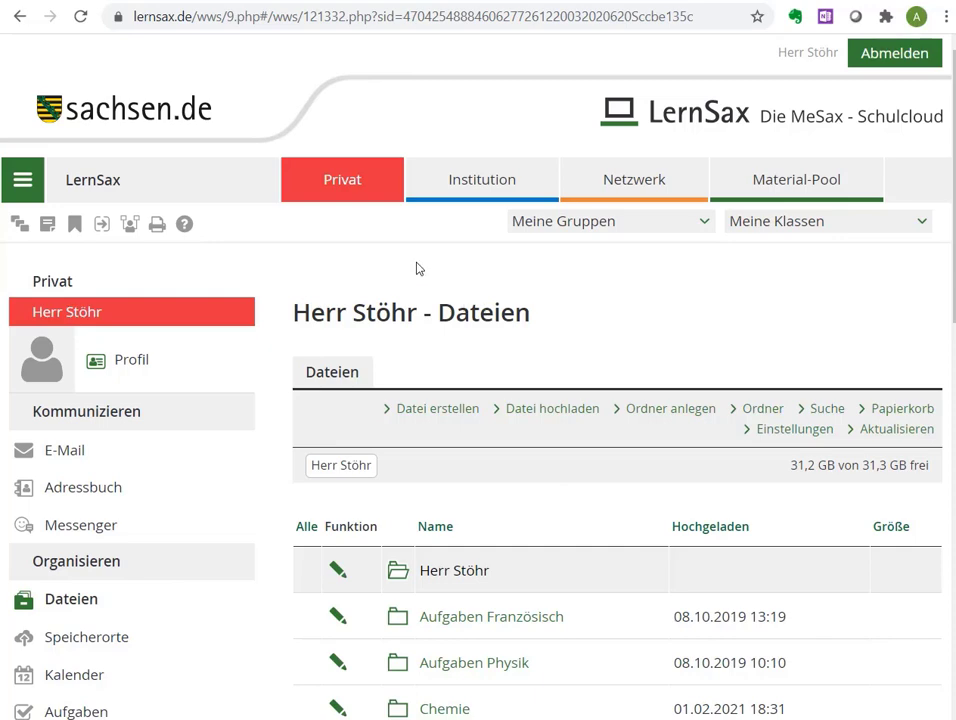
{"action": "left_click", "coordinate": [100, 191]}
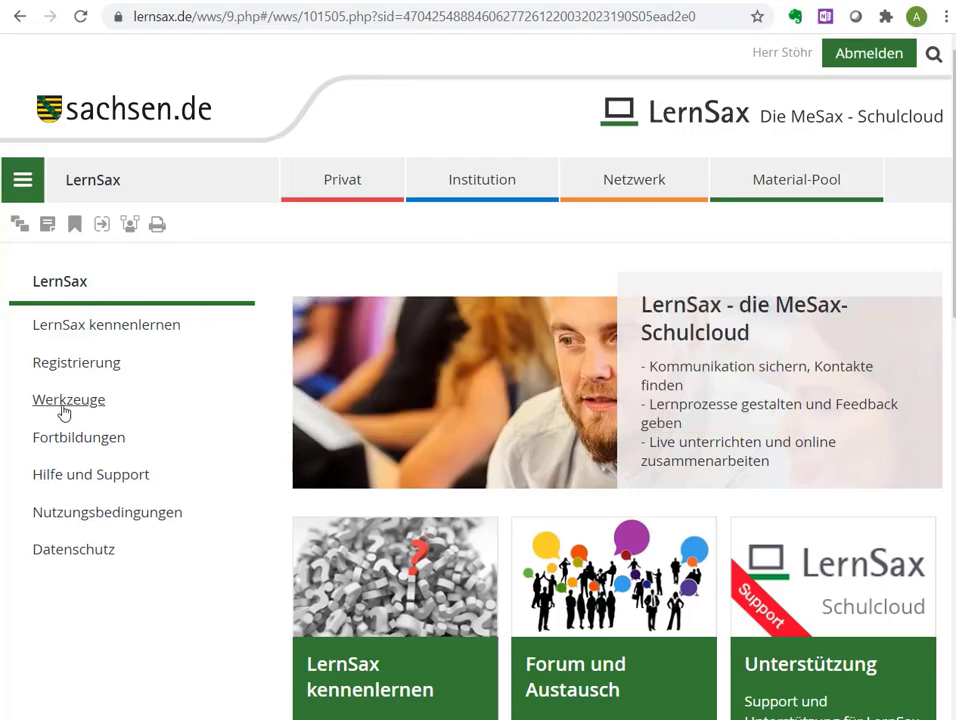
{"action": "left_click", "coordinate": [63, 409]}
{"action": "scroll", "coordinate": [587, 464], "scroll_direction": "down", "scroll_amount": 2}
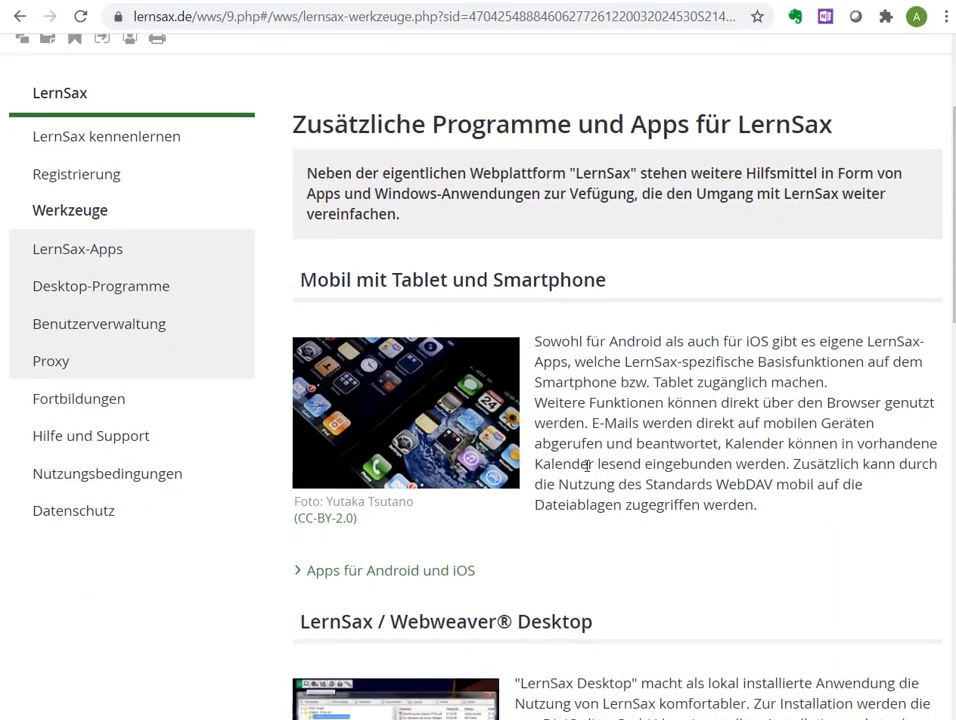
Find the Webweaver Desktop section and open its LernSax WebWeaver Desktop page.
{"action": "scroll", "coordinate": [587, 464], "scroll_direction": "down", "scroll_amount": 3}
{"action": "scroll", "coordinate": [624, 464], "scroll_direction": "down", "scroll_amount": 1}
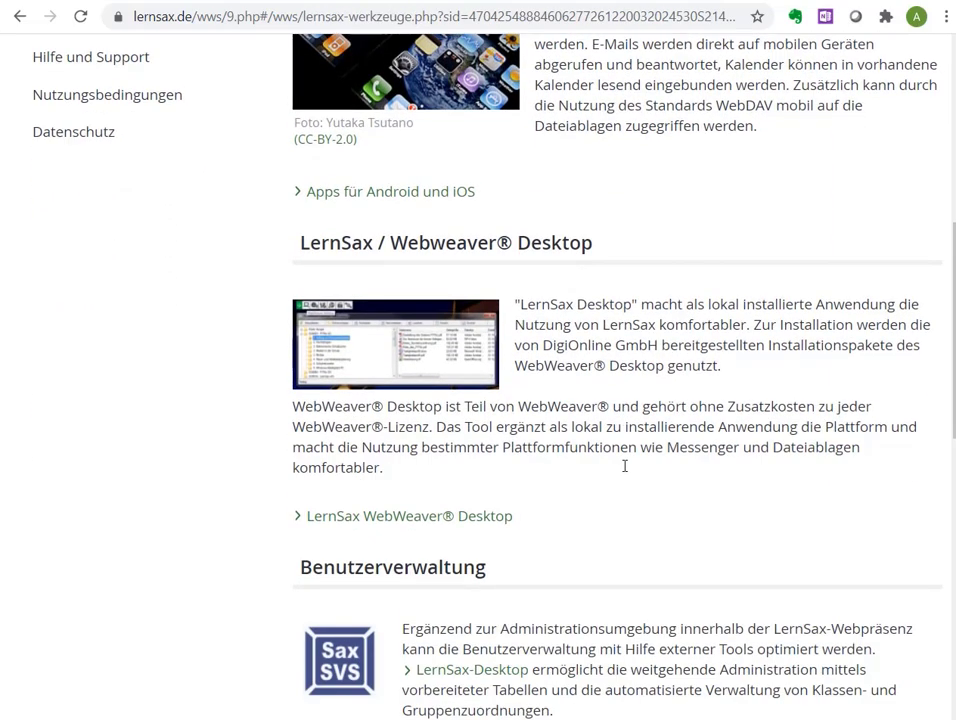
{"action": "left_click_drag", "start_coordinate": [389, 243], "coordinate": [594, 244]}
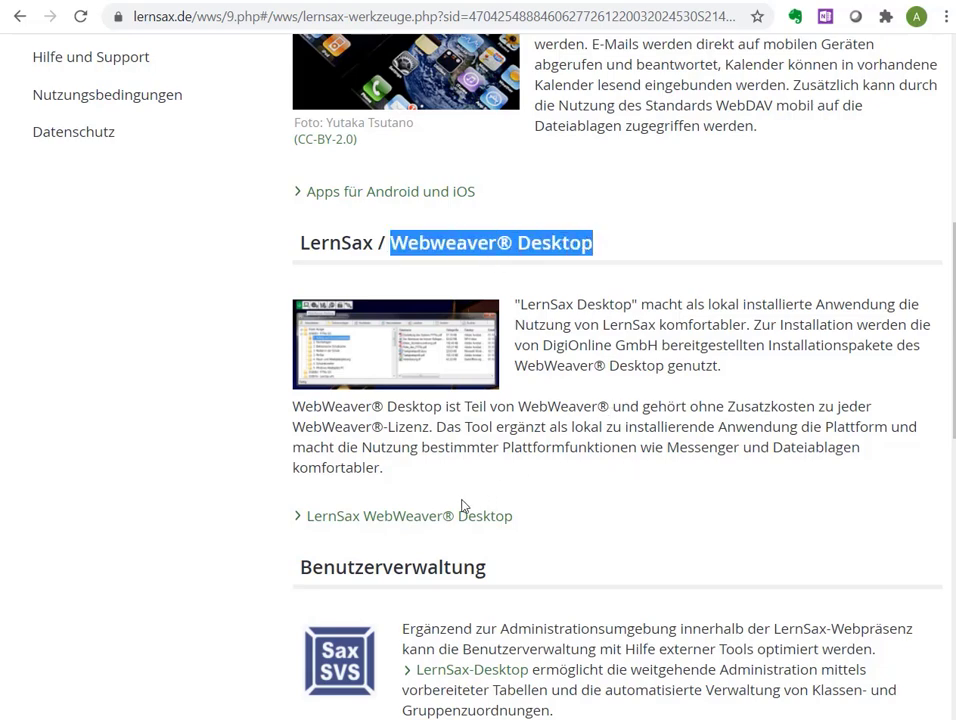
{"action": "left_click", "coordinate": [433, 517]}
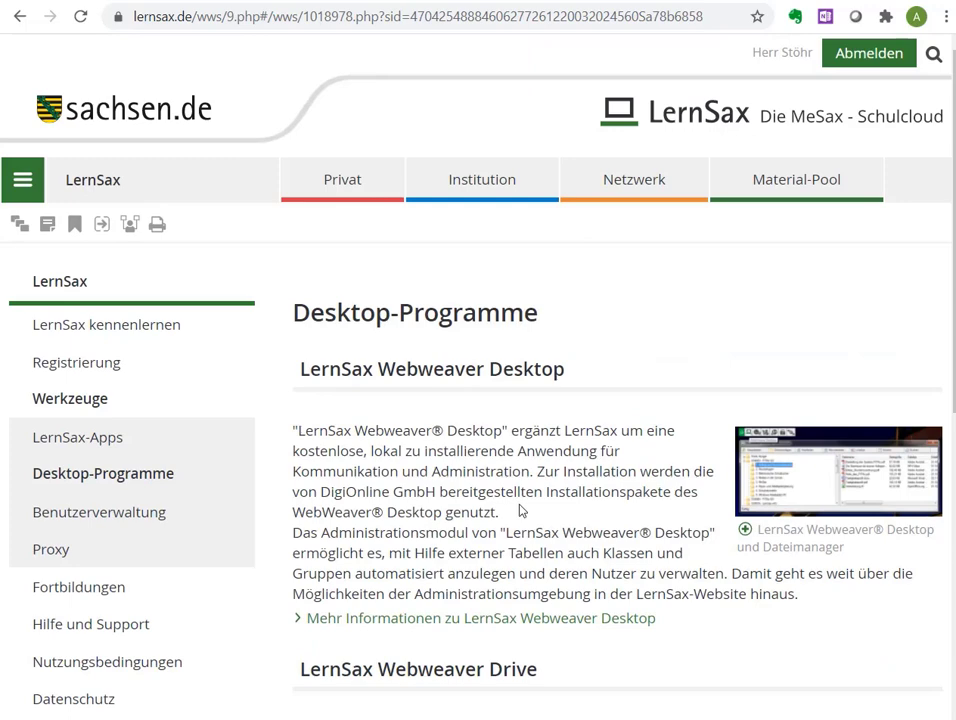
Examine the LernSax Webweaver Desktop and LernSax Webweaver Drive sections on the Desktop-Programme page.
{"action": "scroll", "coordinate": [519, 510], "scroll_direction": "down", "scroll_amount": 2}
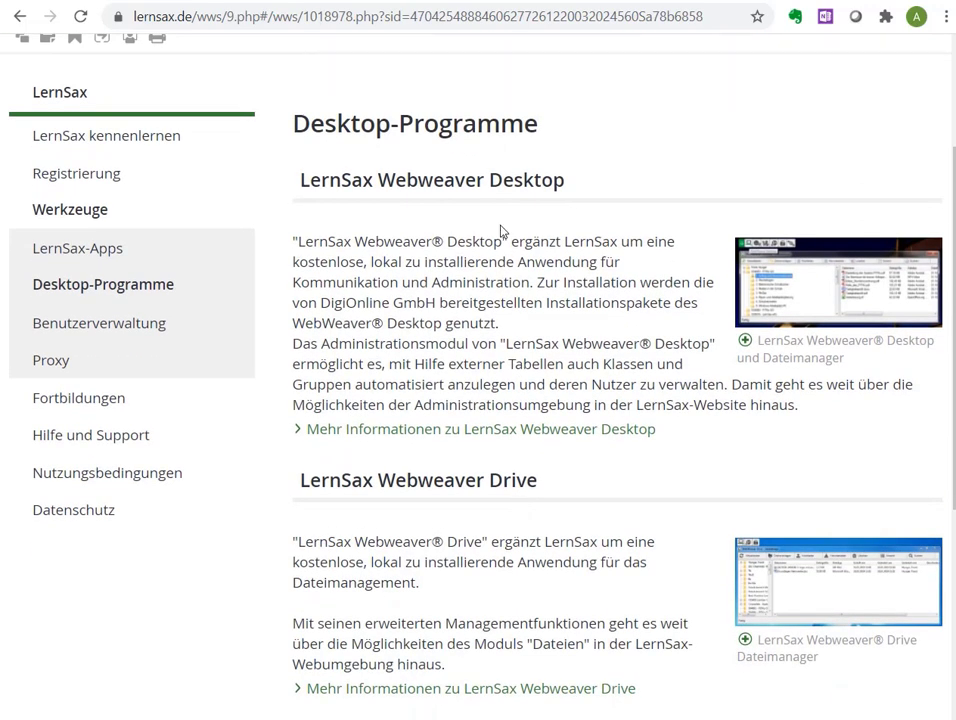
{"action": "left_click_drag", "start_coordinate": [300, 180], "coordinate": [563, 182]}
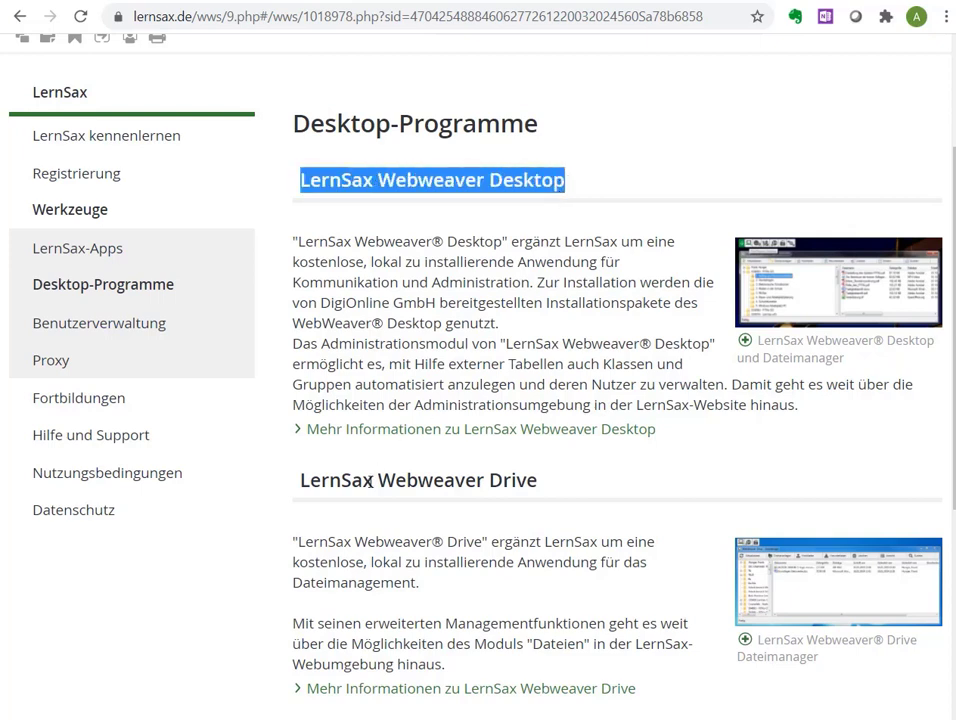
{"action": "left_click_drag", "start_coordinate": [301, 486], "coordinate": [541, 491]}
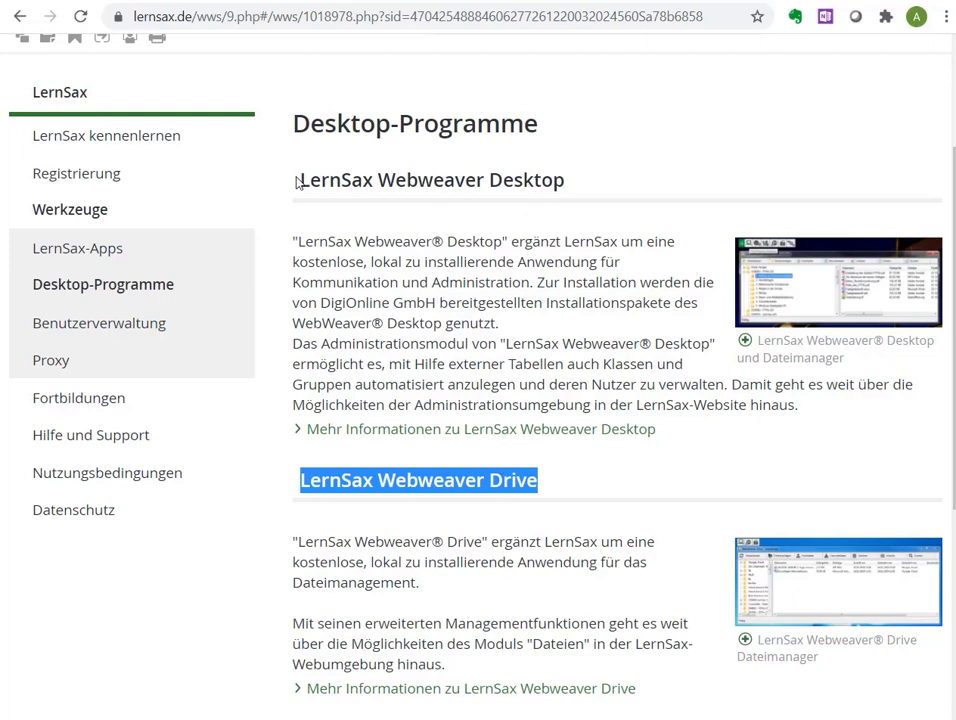
{"action": "left_click_drag", "start_coordinate": [299, 180], "coordinate": [566, 182]}
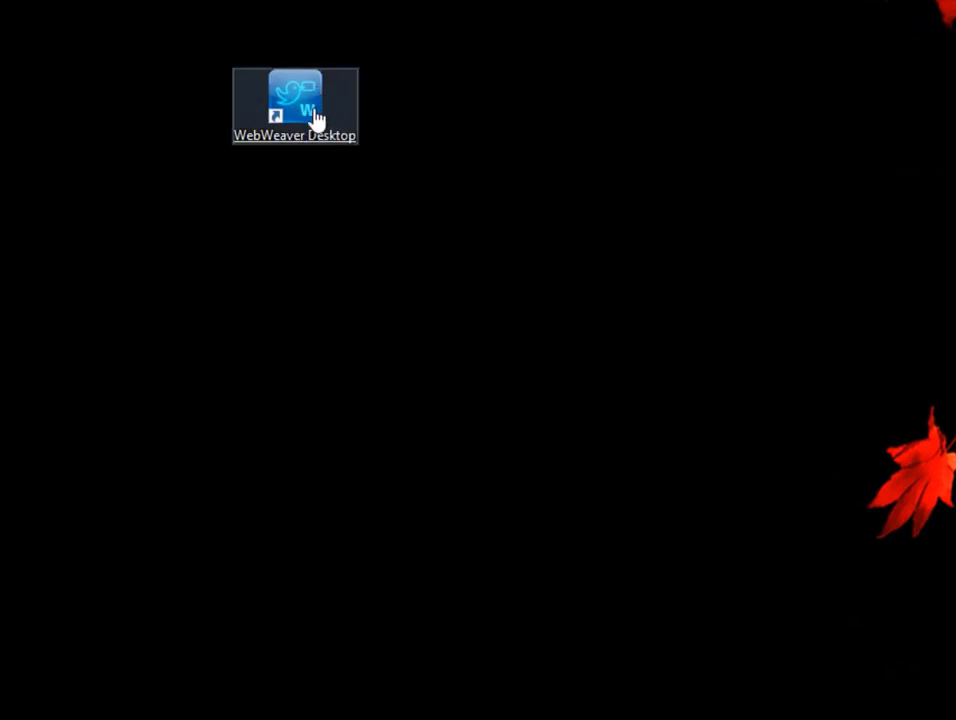
Switch to the Windows desktop and launch WebWeaver Desktop.
{"action": "left_click", "coordinate": [316, 119]}
{"action": "double_click", "coordinate": [316, 119]}
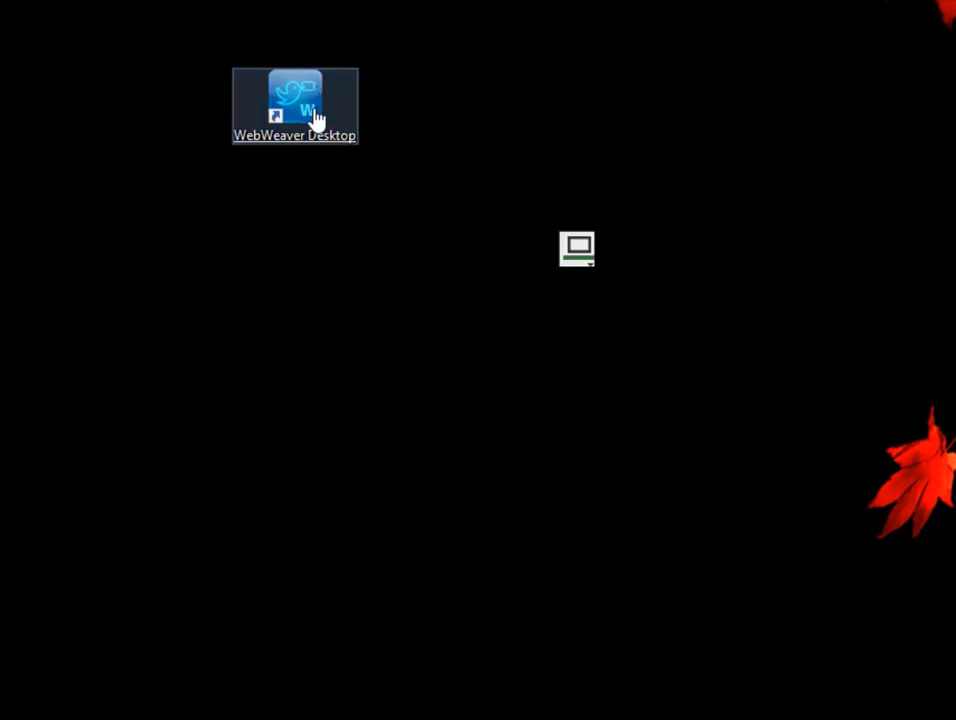
{"action": "left_click", "coordinate": [292, 331]}
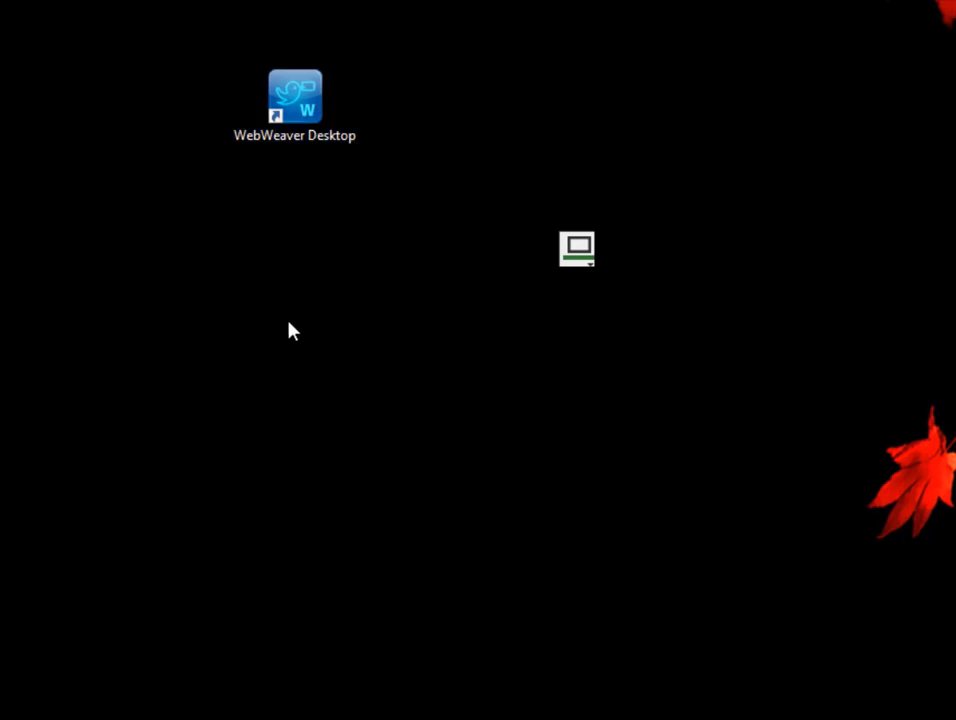
Log in to WebWeaver Desktop with the preselected account using Login als.
{"action": "right_click", "coordinate": [590, 266]}
{"action": "mouse_move", "coordinate": [643, 310]}
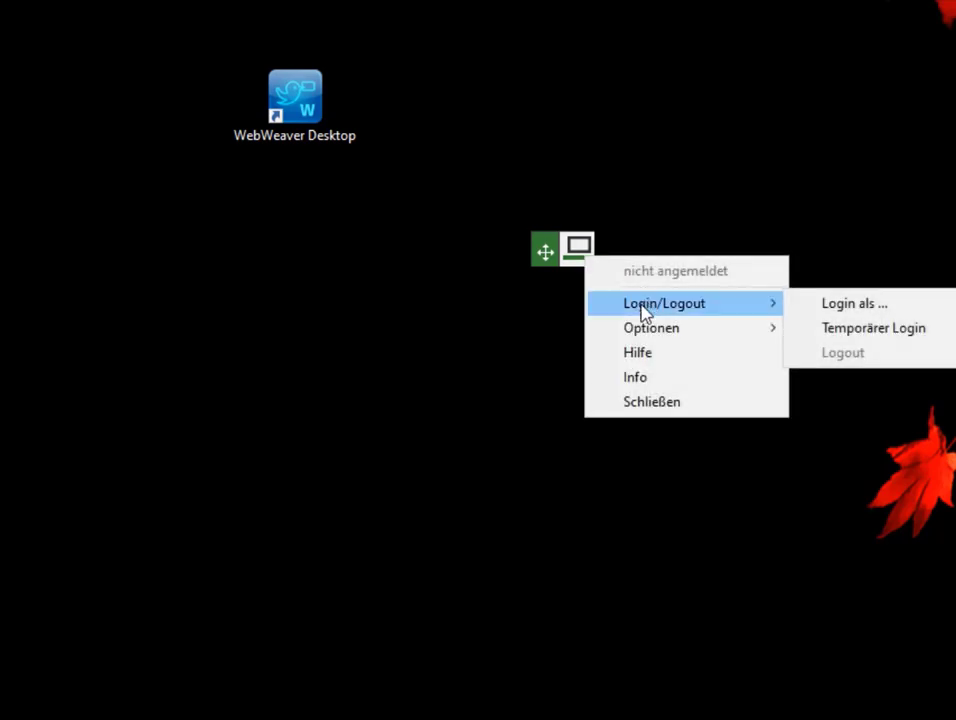
{"action": "left_click", "coordinate": [826, 312]}
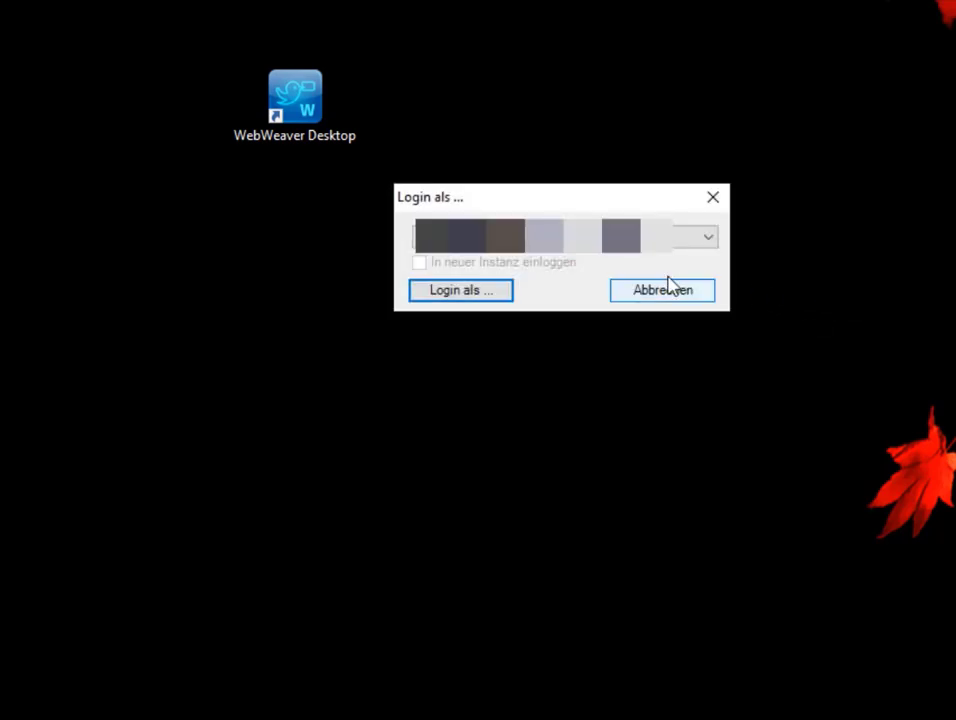
{"action": "left_click", "coordinate": [474, 300]}
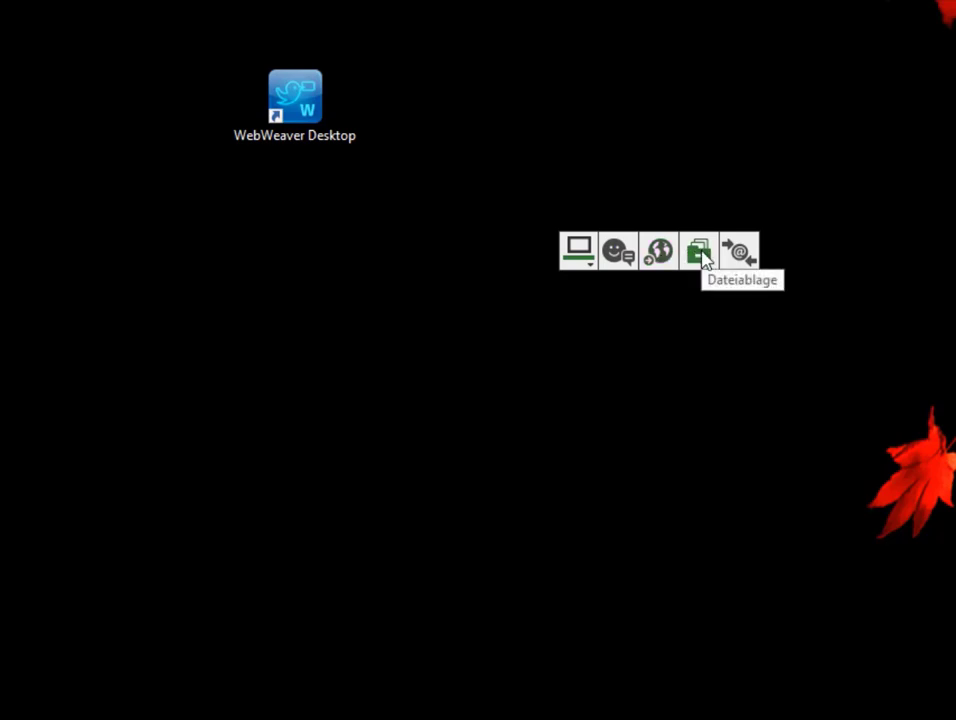
Open the Dateiablage and load the personal, Eine Beispielklasse, einetestgruppe, Erste Testschule, kollegium and Web-Seminare zur Medienbildung storage areas one after another.
{"action": "left_click", "coordinate": [701, 255]}
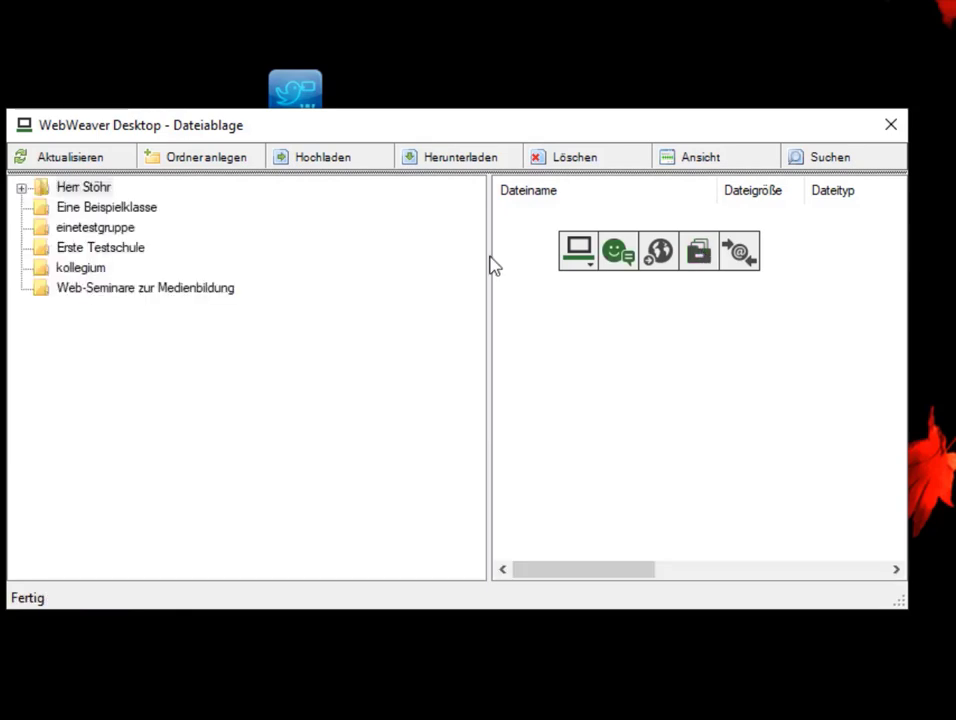
{"action": "left_click", "coordinate": [21, 188]}
{"action": "left_click", "coordinate": [21, 188]}
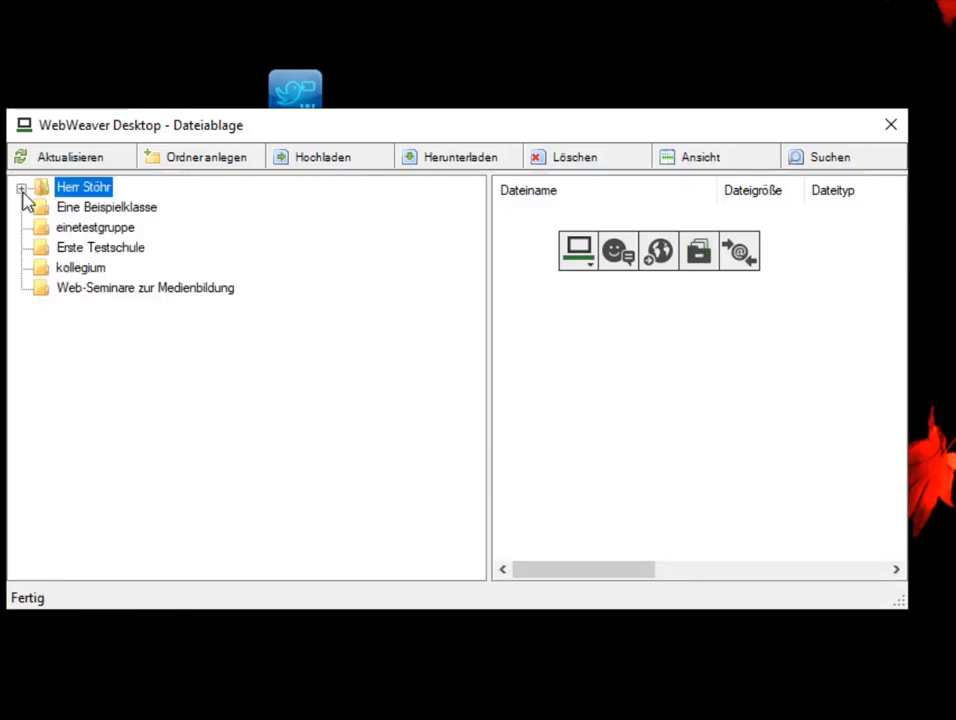
{"action": "left_click", "coordinate": [66, 210]}
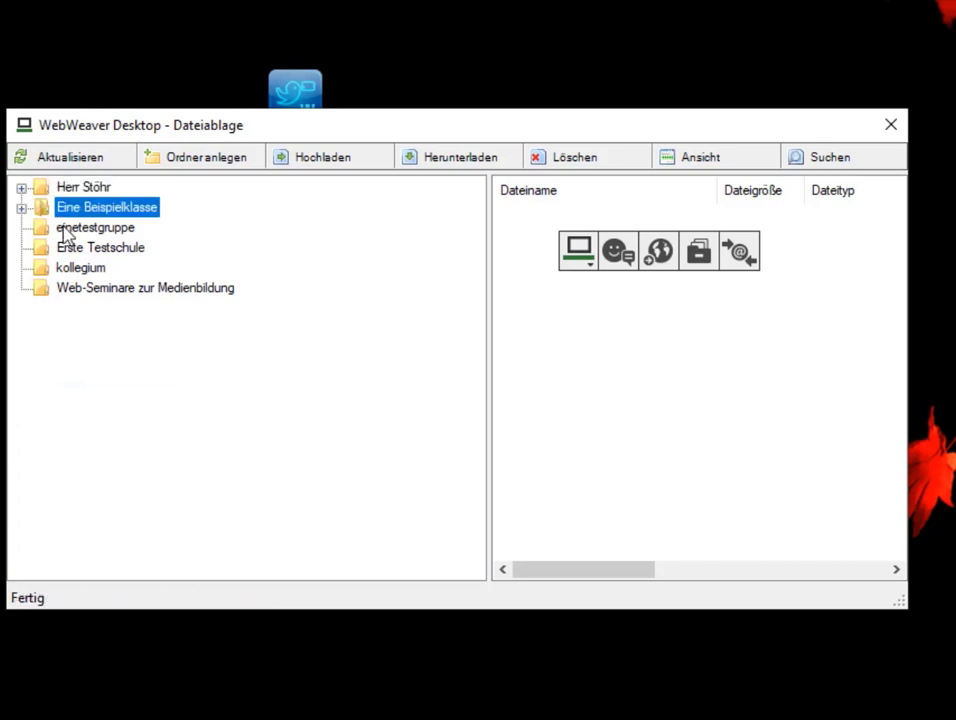
{"action": "left_click", "coordinate": [62, 230]}
{"action": "left_click", "coordinate": [64, 250]}
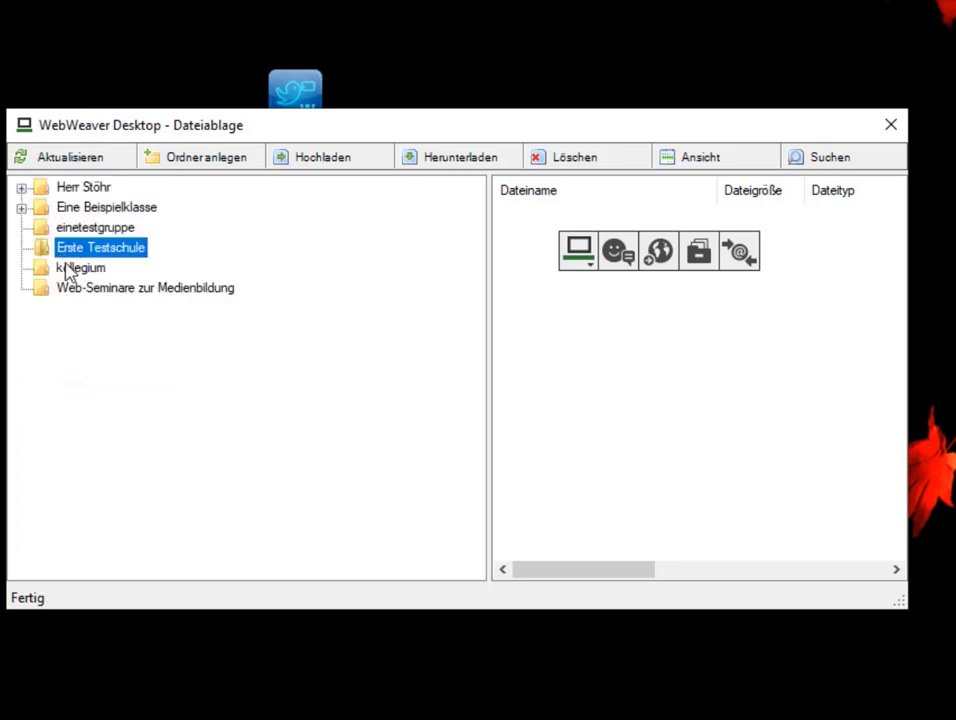
{"action": "left_click", "coordinate": [66, 268]}
{"action": "left_click", "coordinate": [68, 290]}
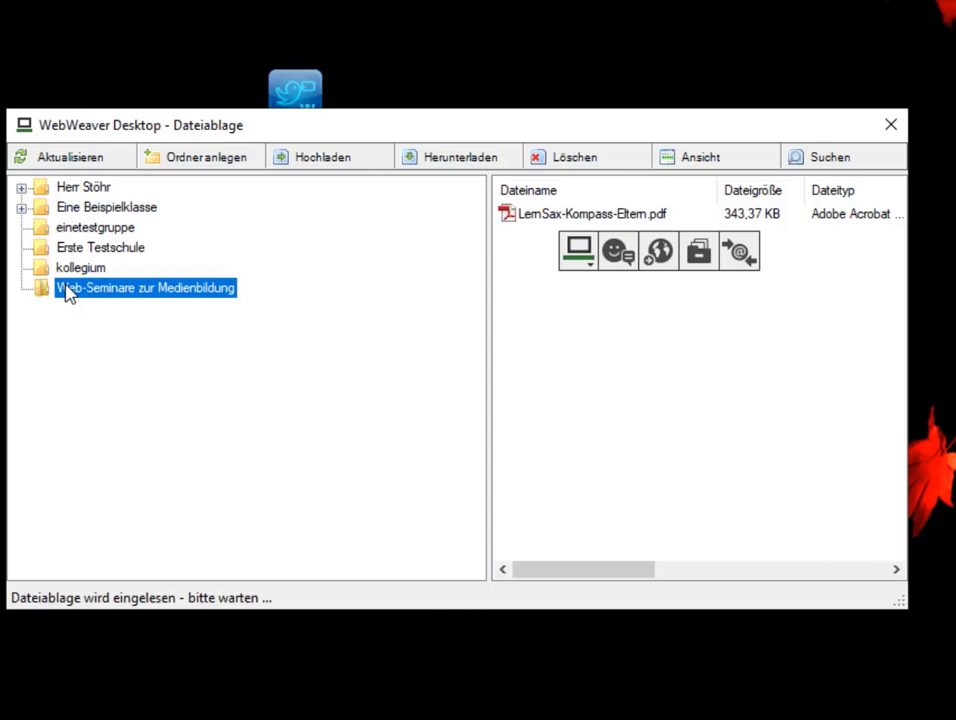
Expand Eine Beispielklasse with its Biologie, Geschichte and Mathematik folders, as well as the personal storage area.
{"action": "left_click", "coordinate": [20, 208]}
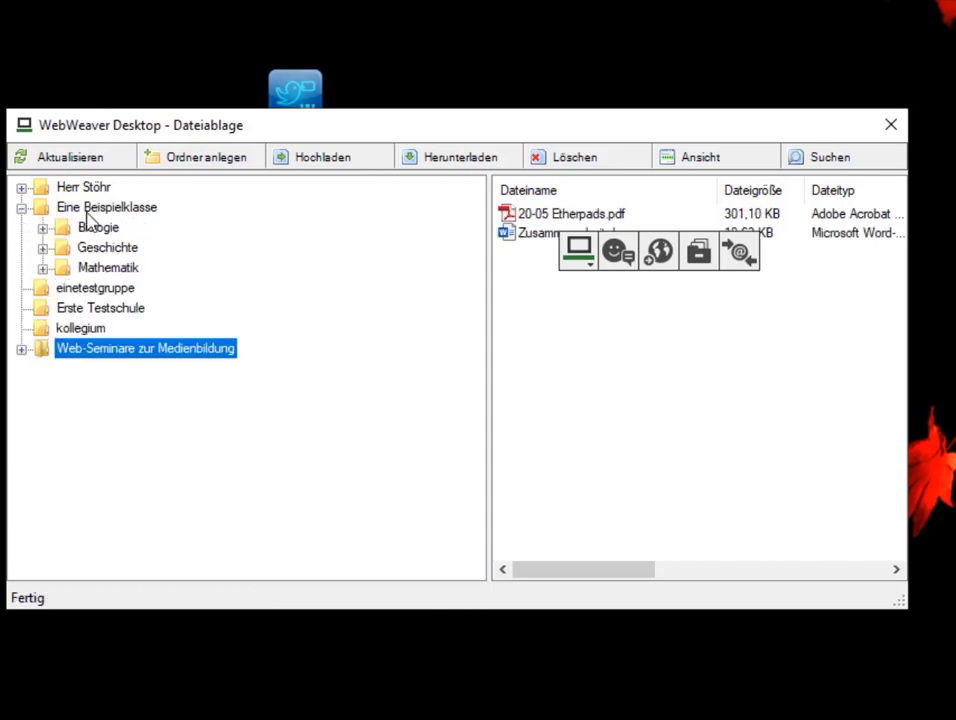
{"action": "left_click", "coordinate": [42, 228]}
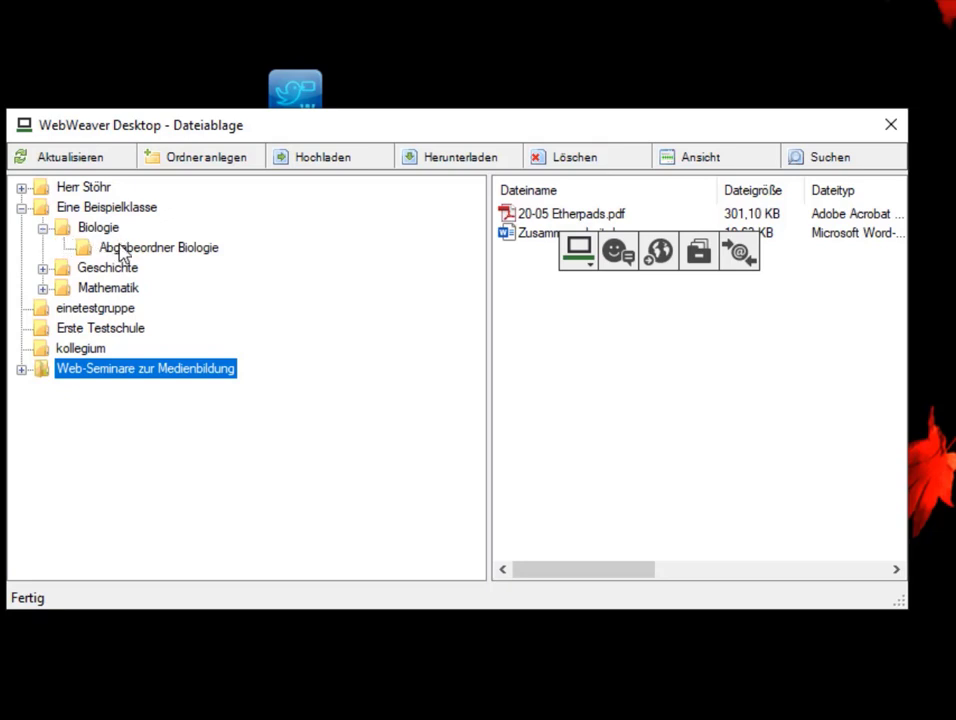
{"action": "left_click", "coordinate": [42, 268]}
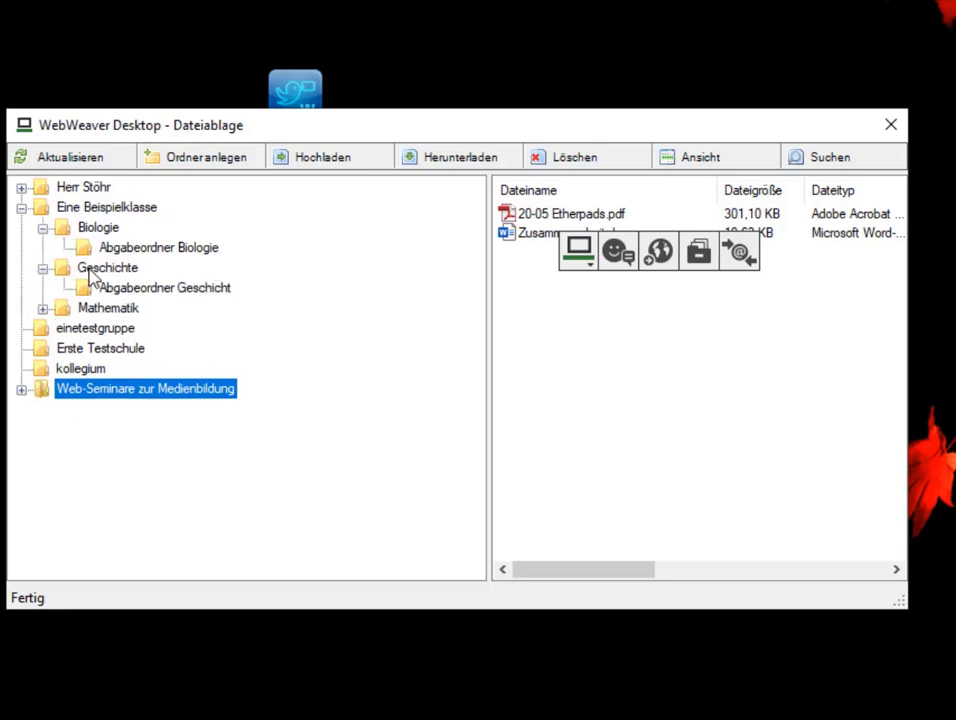
{"action": "left_click", "coordinate": [42, 309]}
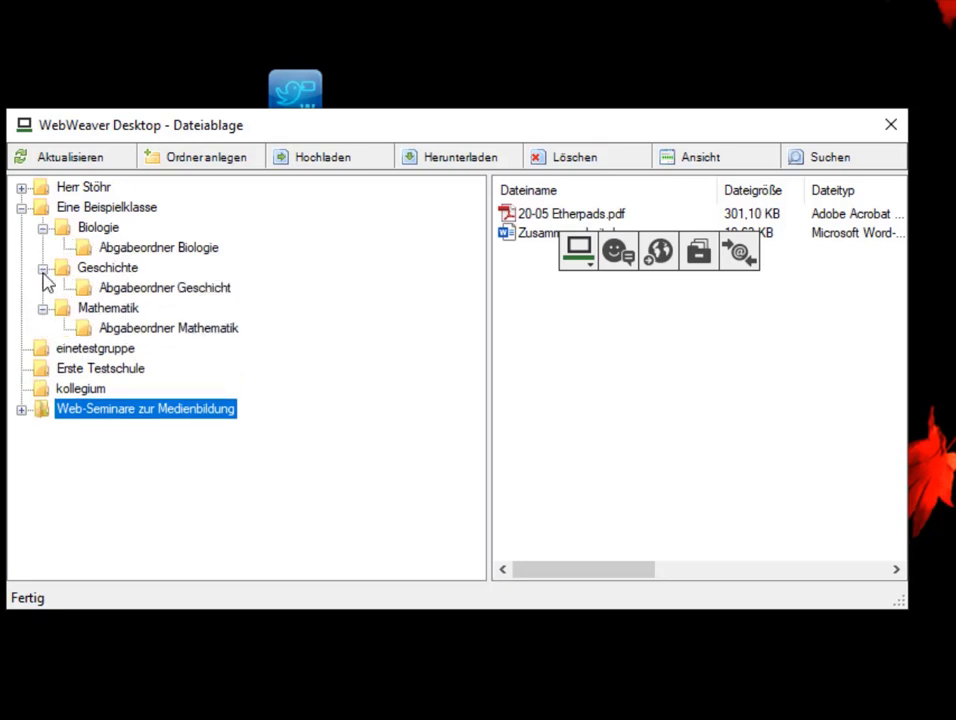
{"action": "left_click", "coordinate": [21, 188]}
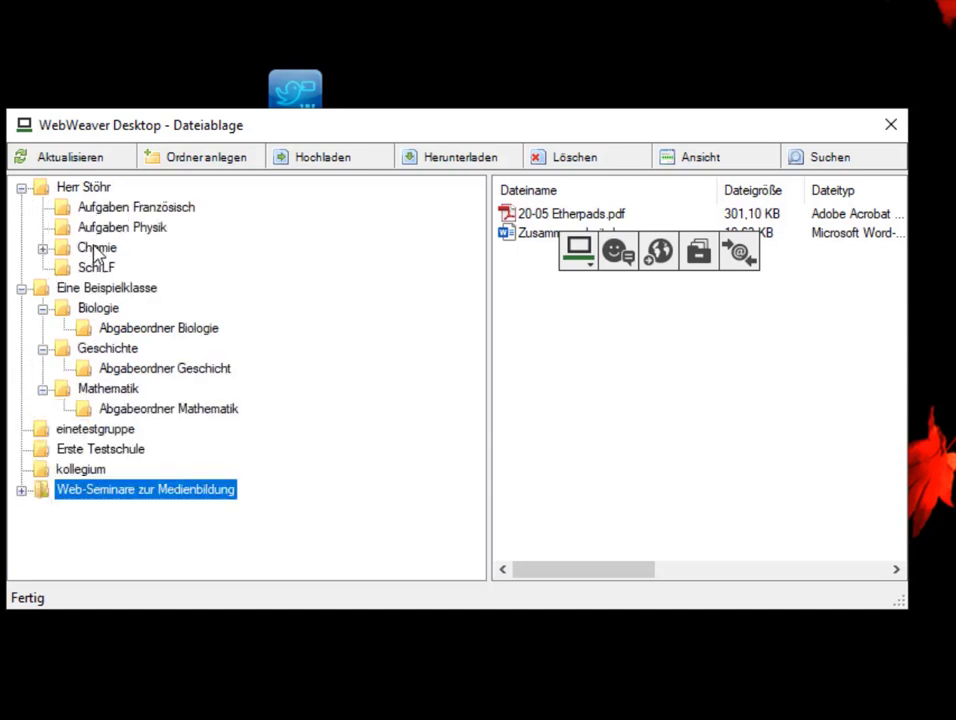
Copy the Aufgaben Physik folder from the personal storage area into einetestgruppe and open the copied folder.
{"action": "left_click", "coordinate": [66, 233]}
{"action": "left_click_drag", "start_coordinate": [66, 233], "coordinate": [21, 429]}
{"action": "left_click", "coordinate": [21, 429]}
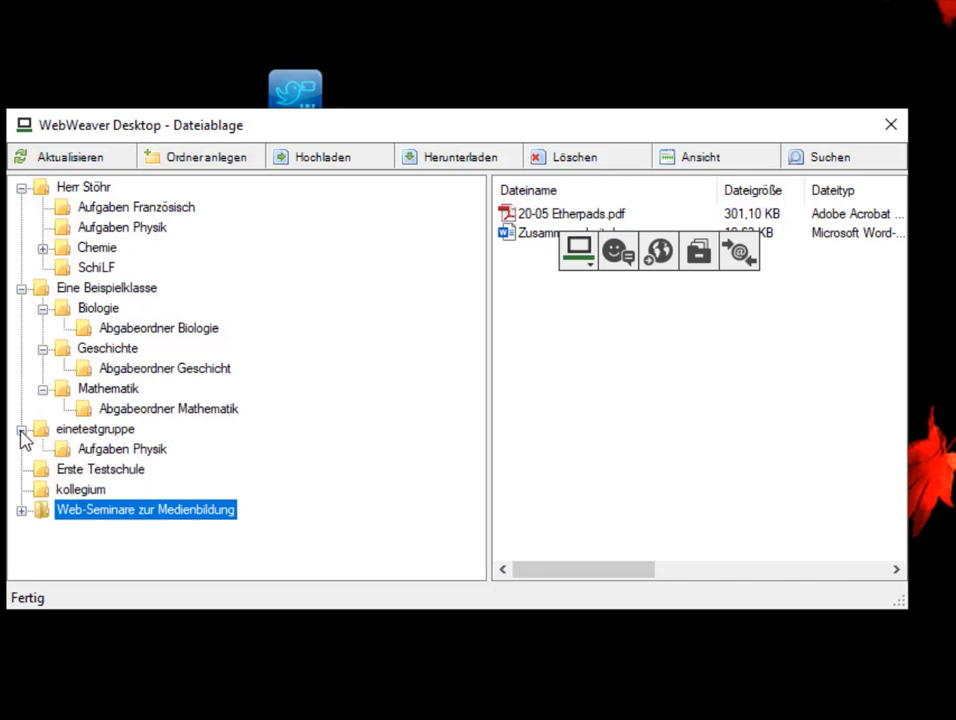
{"action": "left_click", "coordinate": [96, 452]}
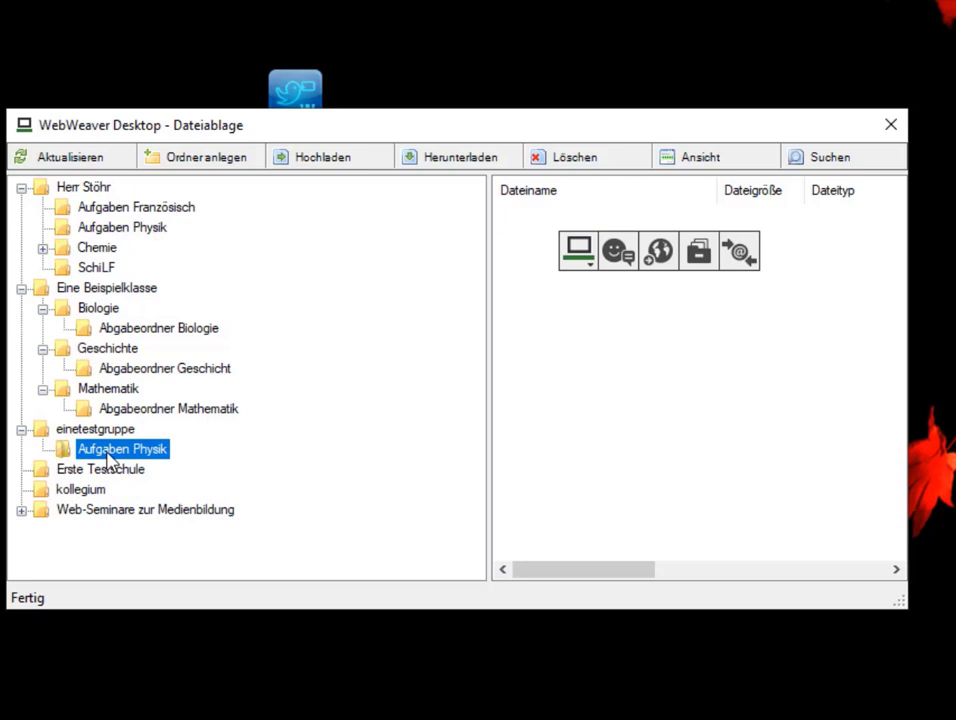
{"action": "right_click", "coordinate": [110, 459]}
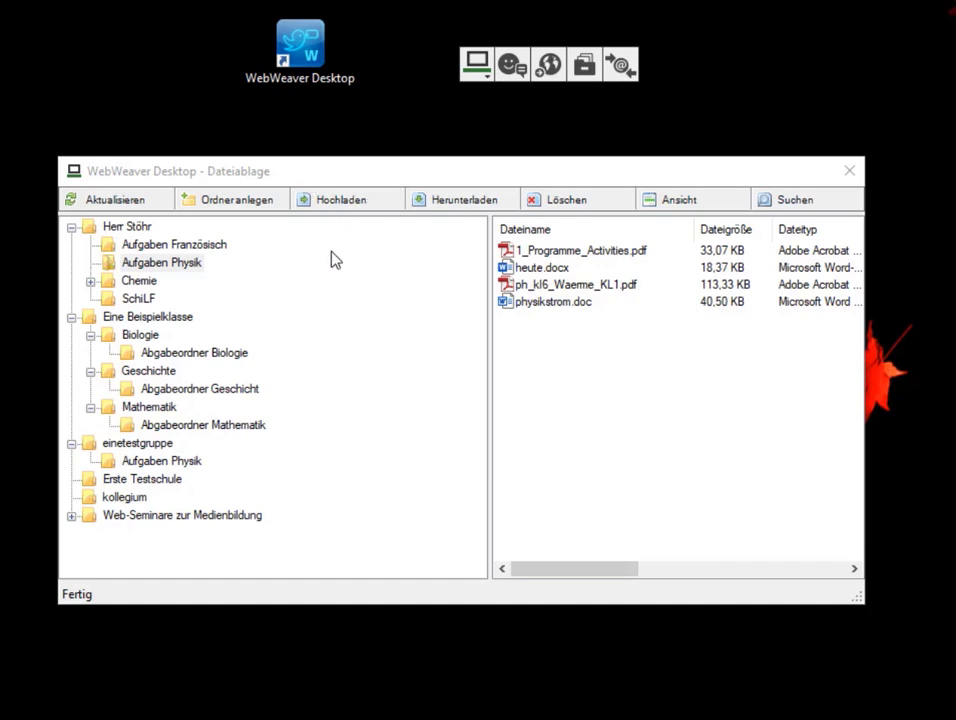
Create a new folder named Musik in the Eine Beispielklasse storage area.
{"action": "left_click", "coordinate": [126, 318]}
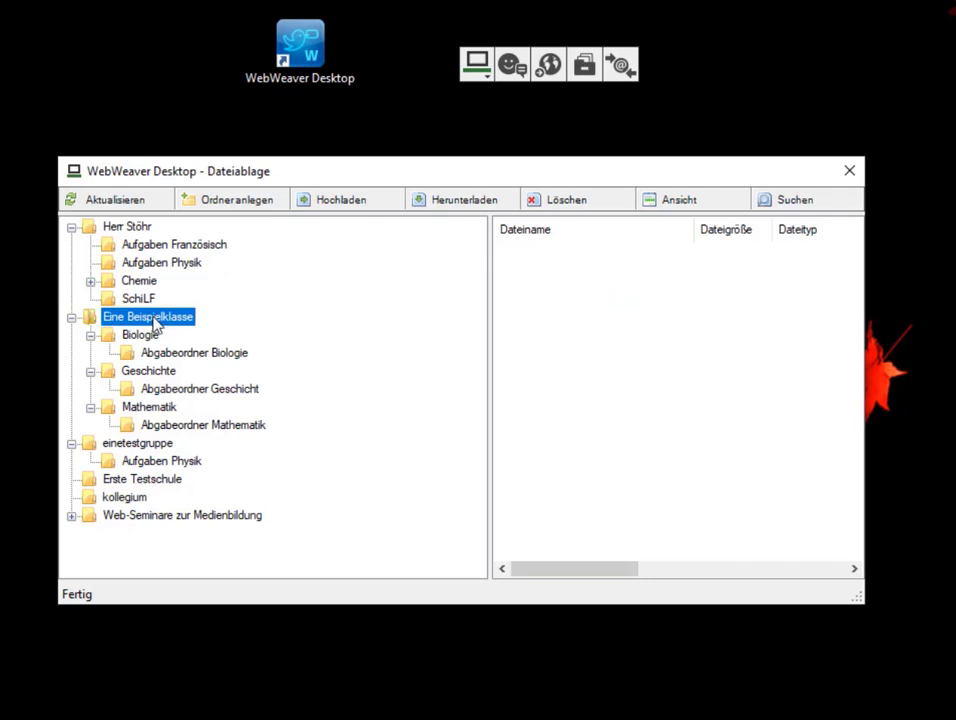
{"action": "left_click", "coordinate": [203, 202]}
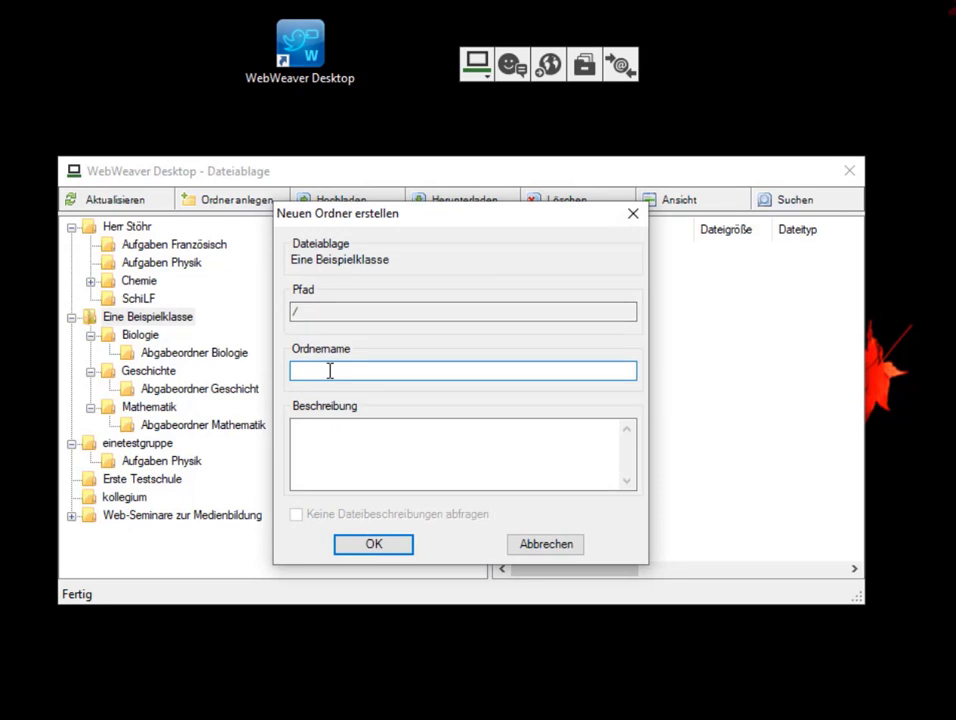
{"action": "type", "text": "Musik"}
{"action": "left_click", "coordinate": [367, 547]}
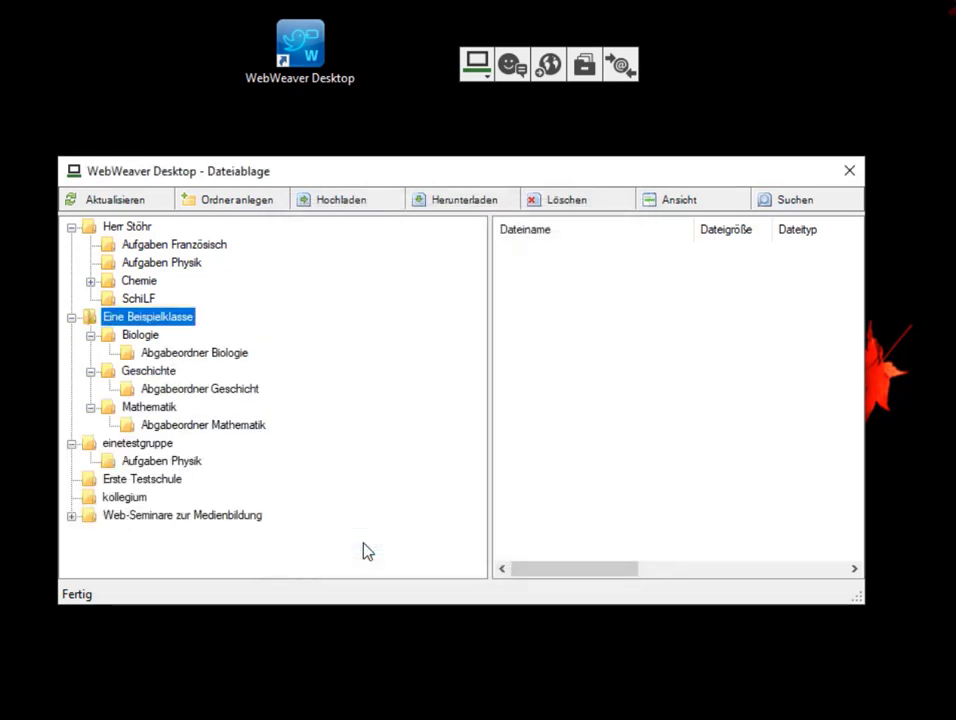
Create a subfolder named Abgabeordner Musik in the Musik folder and upload the PDF from the desktop into it.
{"action": "left_click", "coordinate": [136, 446]}
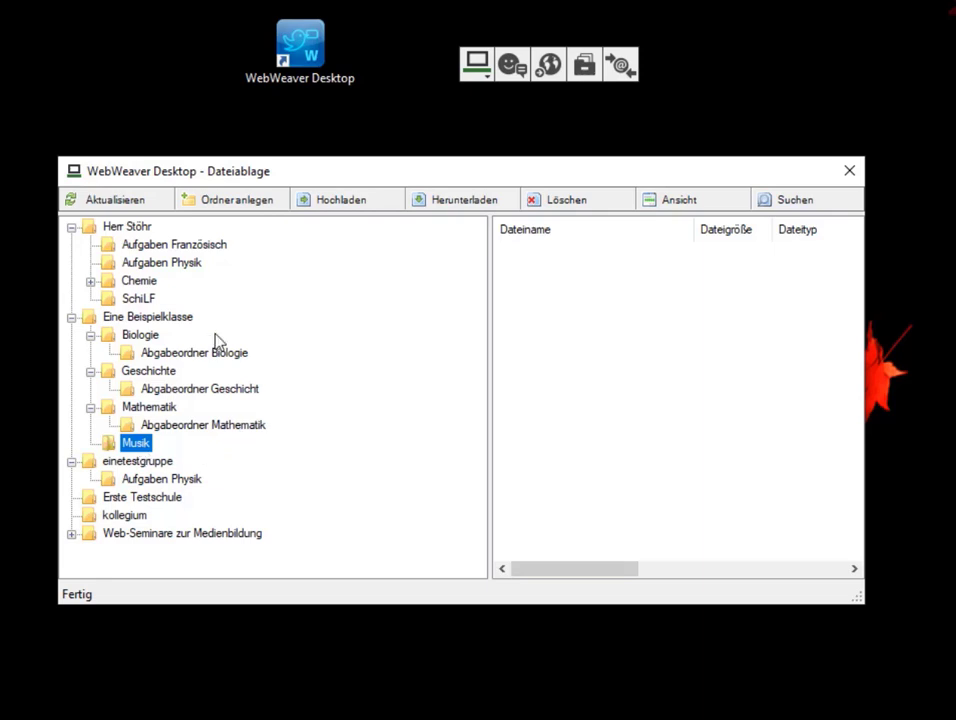
{"action": "left_click", "coordinate": [258, 201]}
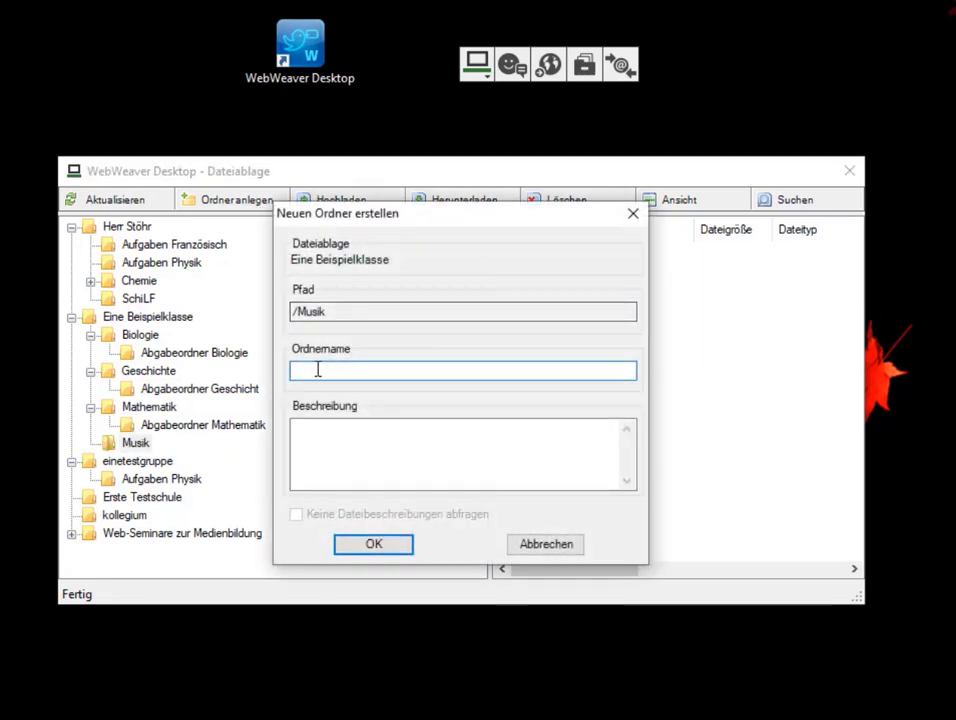
{"action": "type", "text": "Abg"}
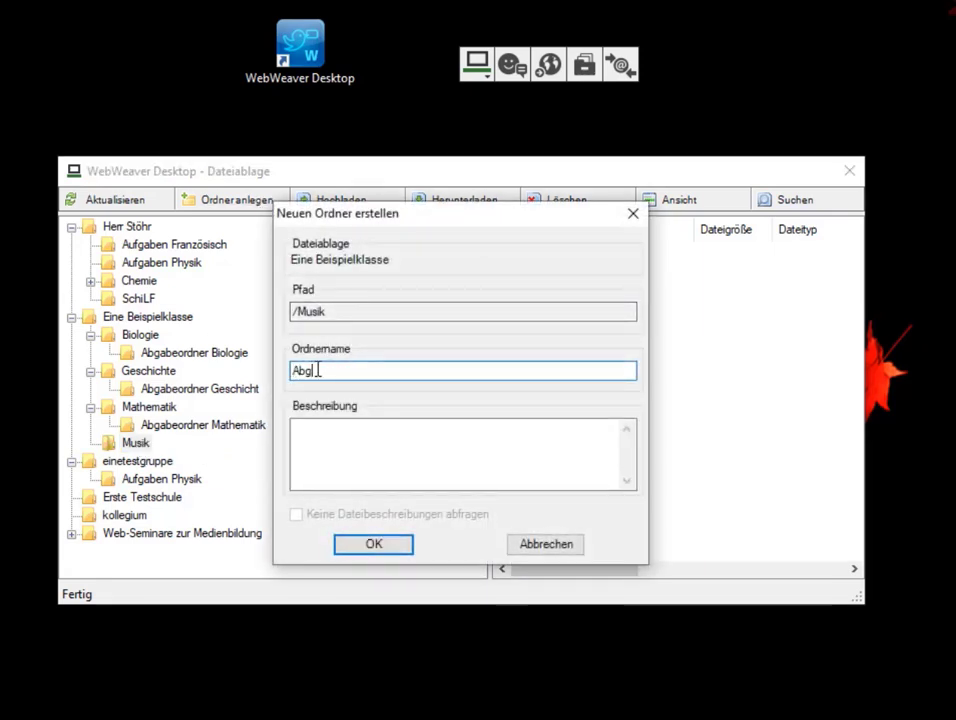
{"action": "type", "text": "abeordner"}
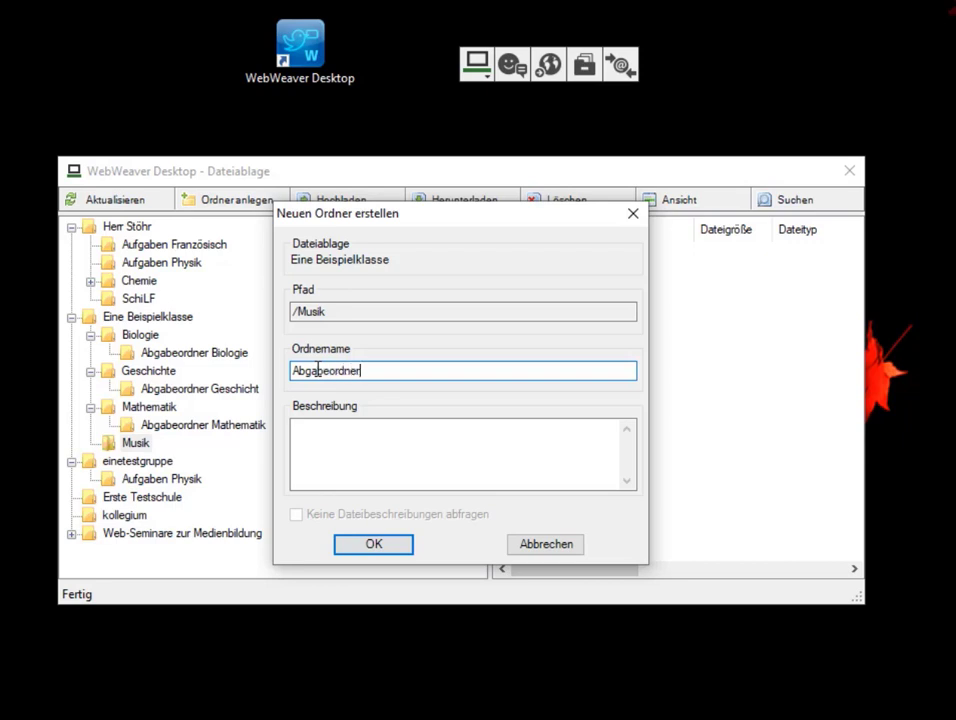
{"action": "type", "text": " Musik"}
{"action": "left_click", "coordinate": [370, 545]}
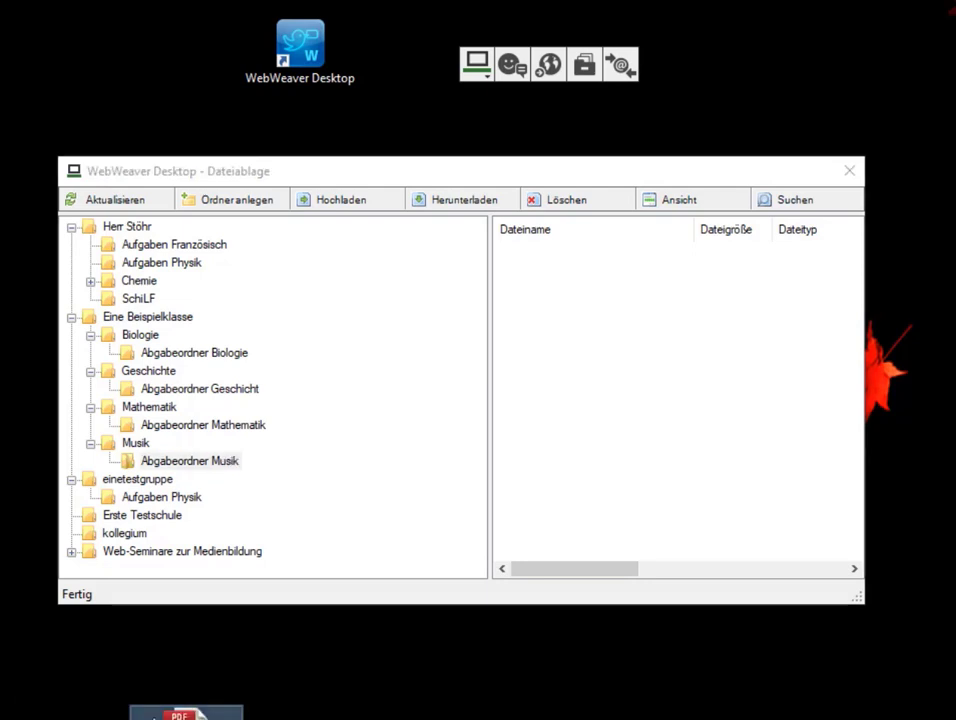
{"action": "left_click_drag", "start_coordinate": [195, 713], "coordinate": [625, 391]}
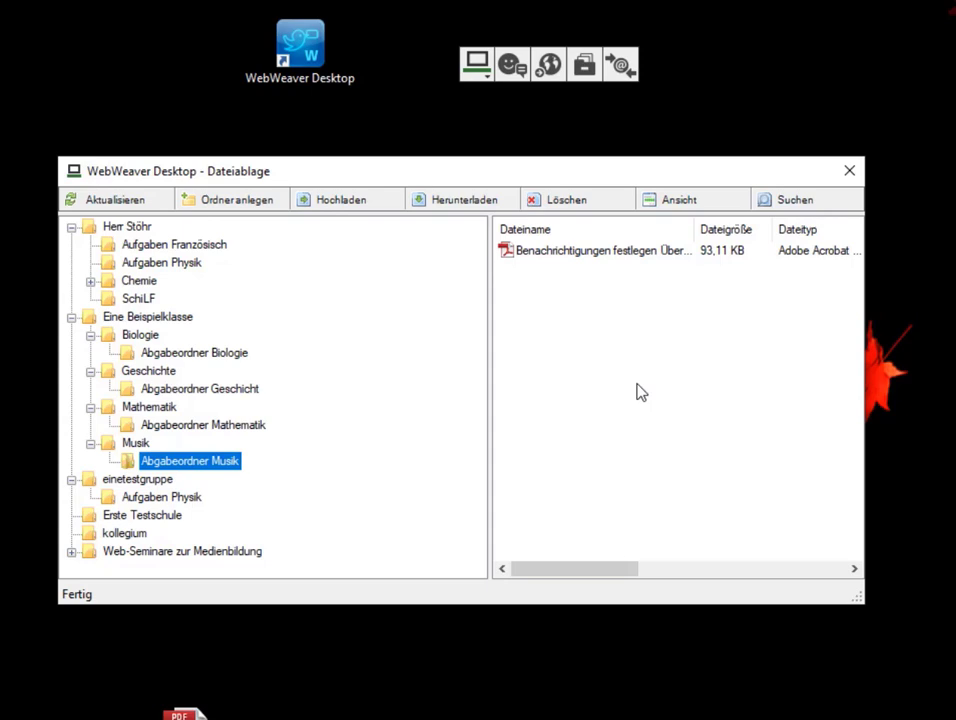
Delete the Abgabeordner Musik folder with its contents, and delete the Musik folder from Eine Beispielklasse.
{"action": "right_click", "coordinate": [168, 464]}
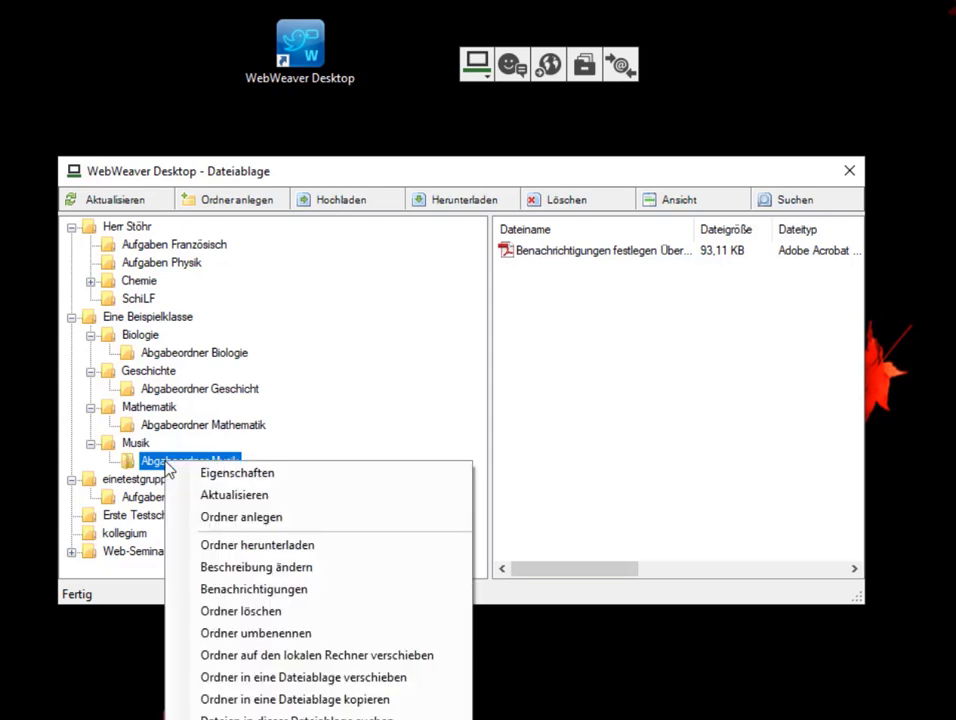
{"action": "left_click", "coordinate": [232, 612]}
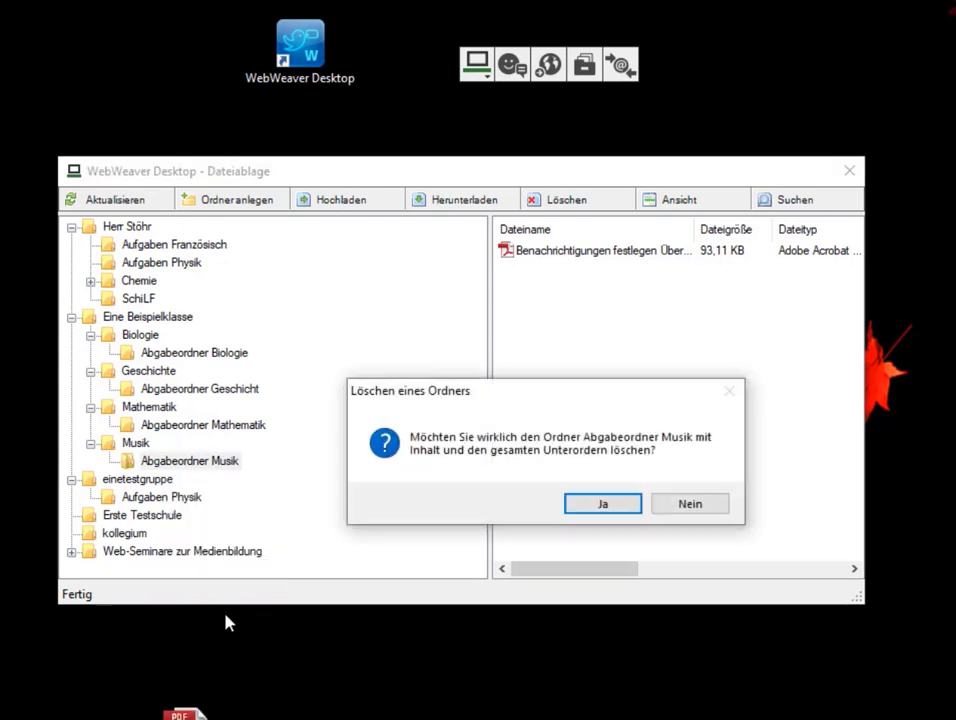
{"action": "left_click", "coordinate": [602, 506]}
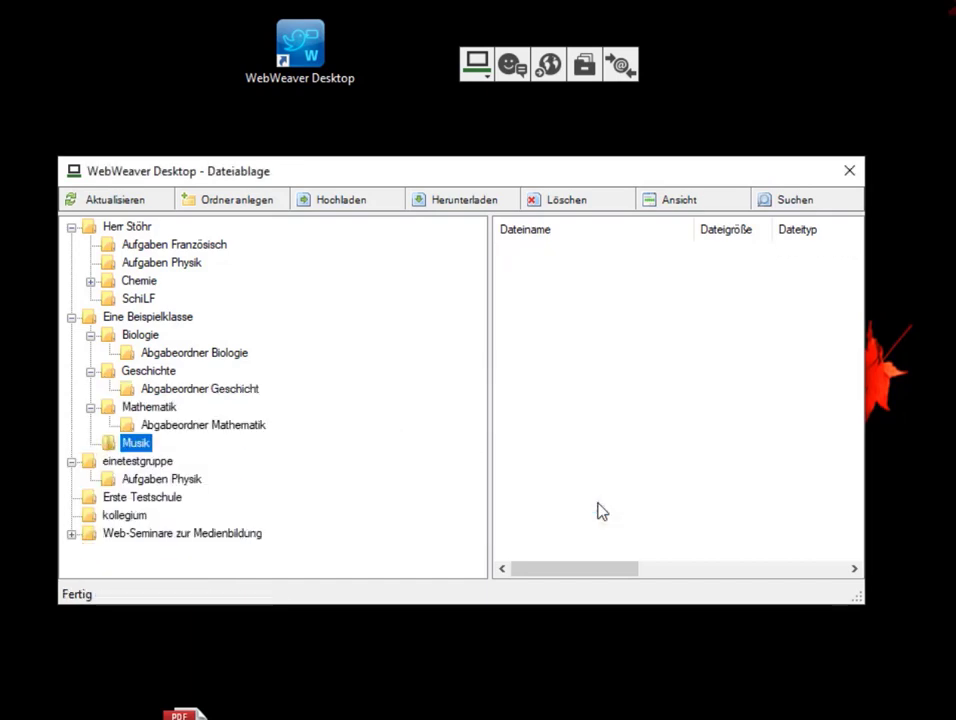
{"action": "right_click", "coordinate": [136, 443]}
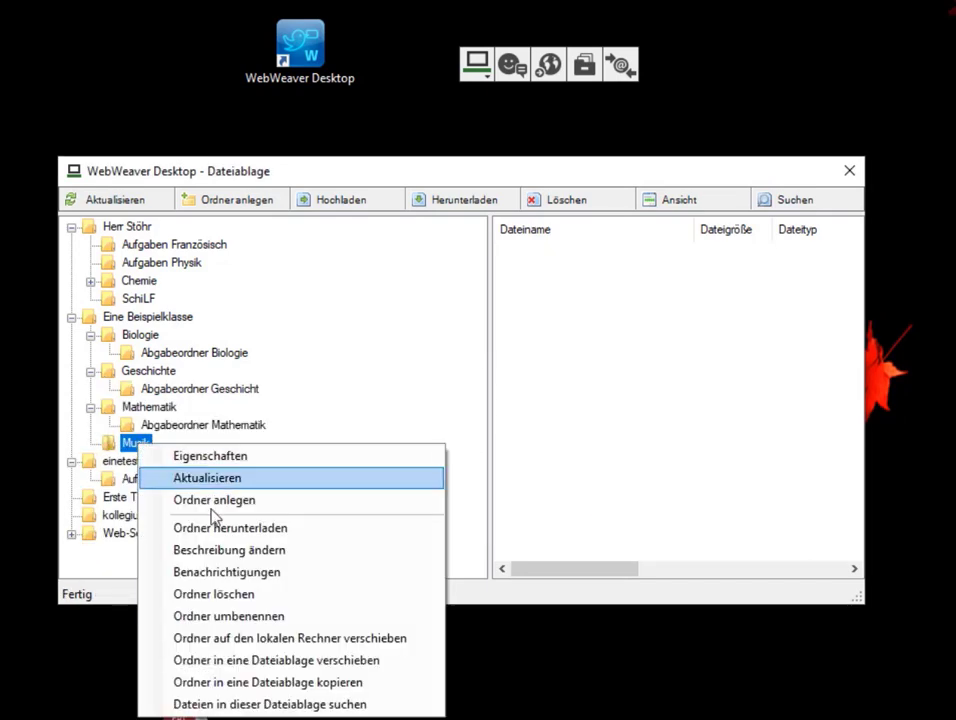
{"action": "left_click", "coordinate": [205, 597]}
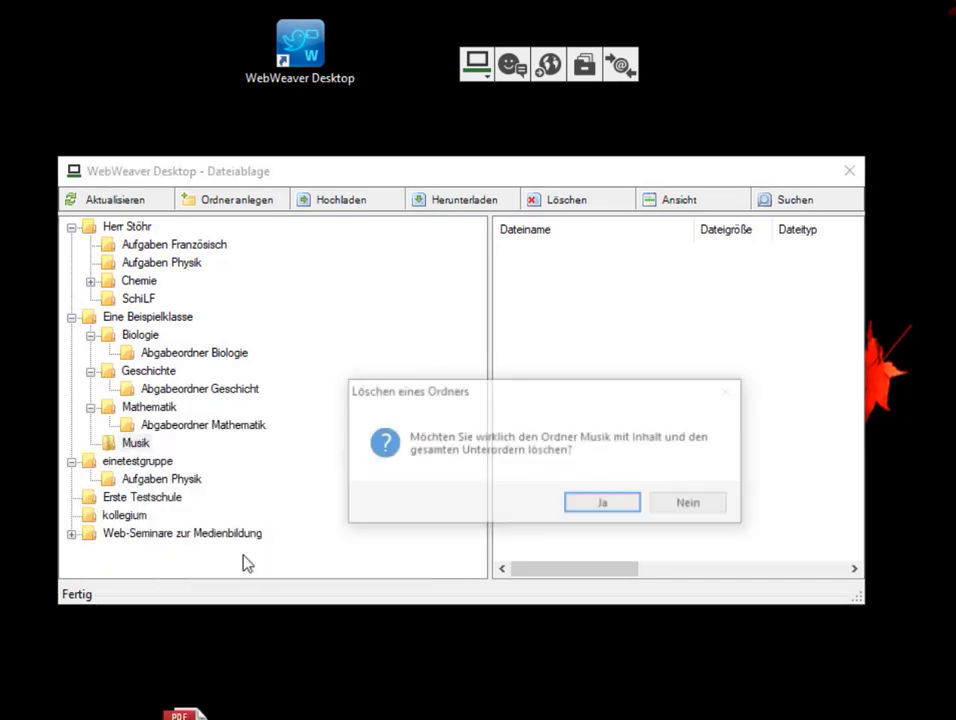
{"action": "left_click", "coordinate": [577, 508]}
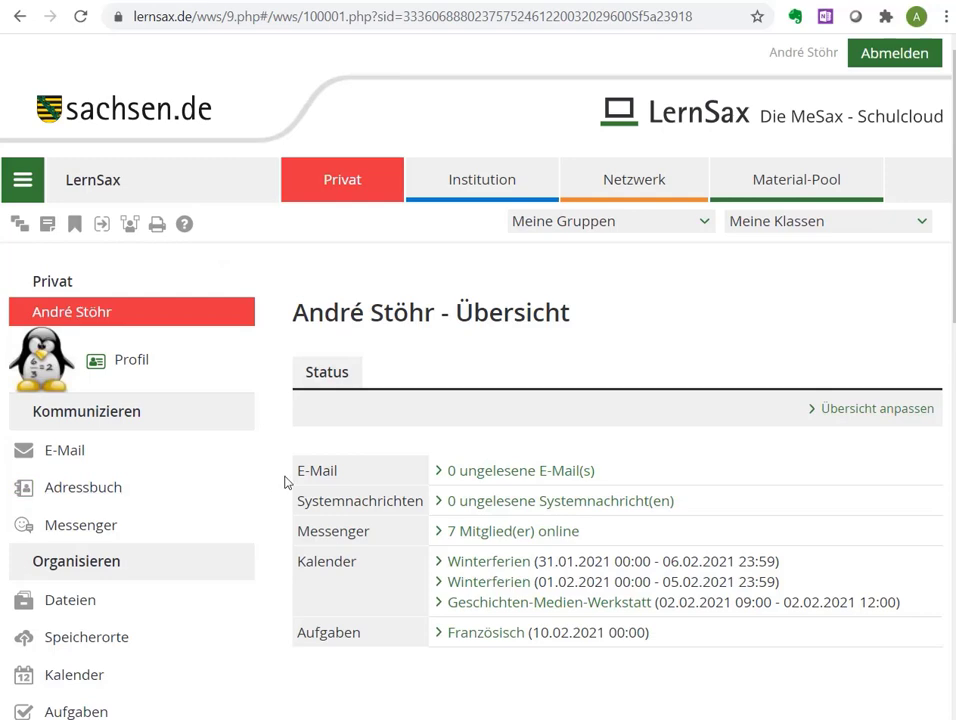
Switch to LernSax in the browser and view the private Dateien page, followed by the Speicherorte page.
{"action": "scroll", "coordinate": [285, 480], "scroll_direction": "down", "scroll_amount": 1}
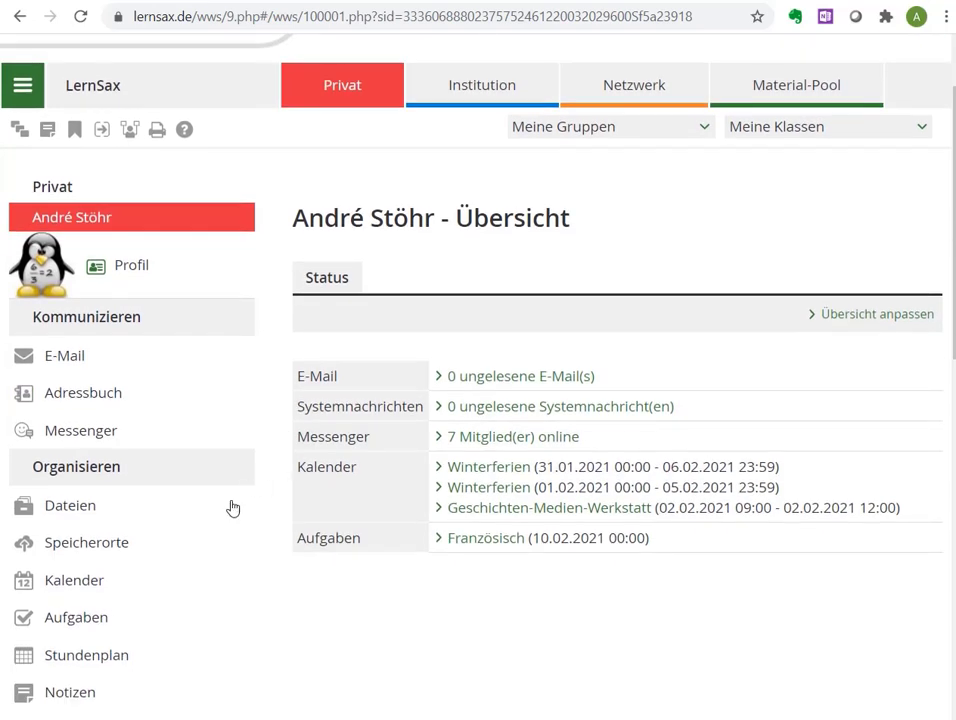
{"action": "left_click", "coordinate": [71, 508]}
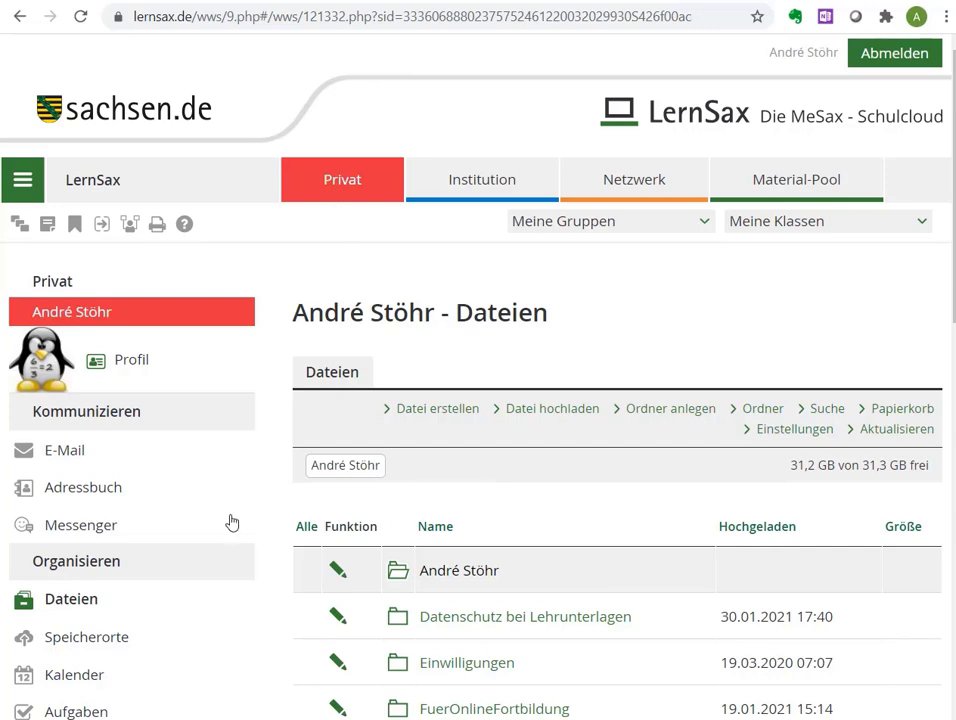
{"action": "scroll", "coordinate": [229, 522], "scroll_direction": "down", "scroll_amount": 1}
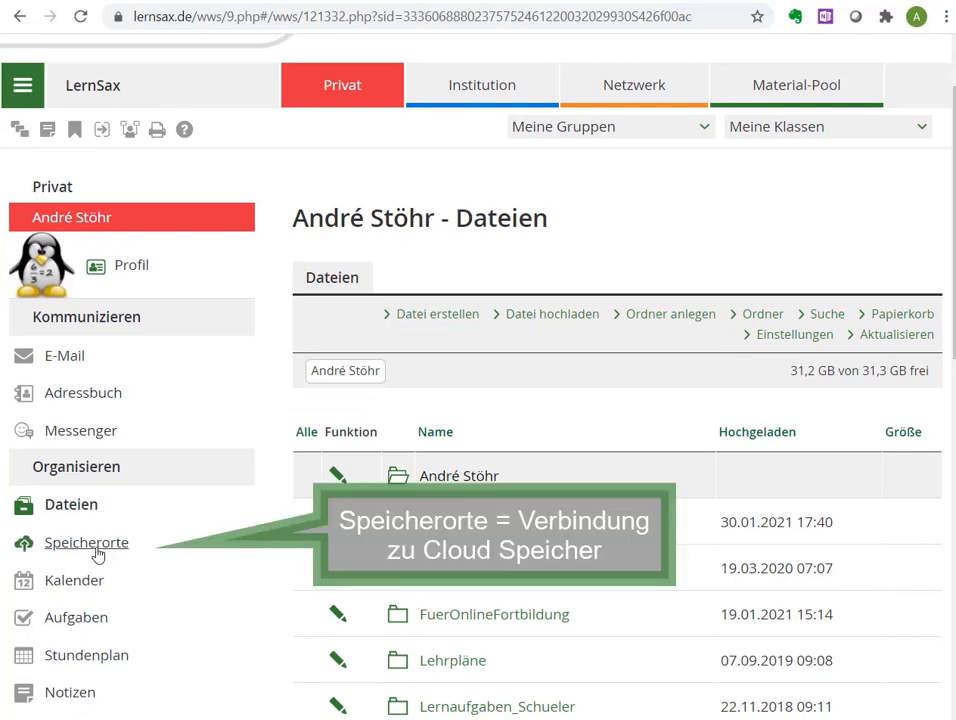
{"action": "left_click", "coordinate": [97, 546]}
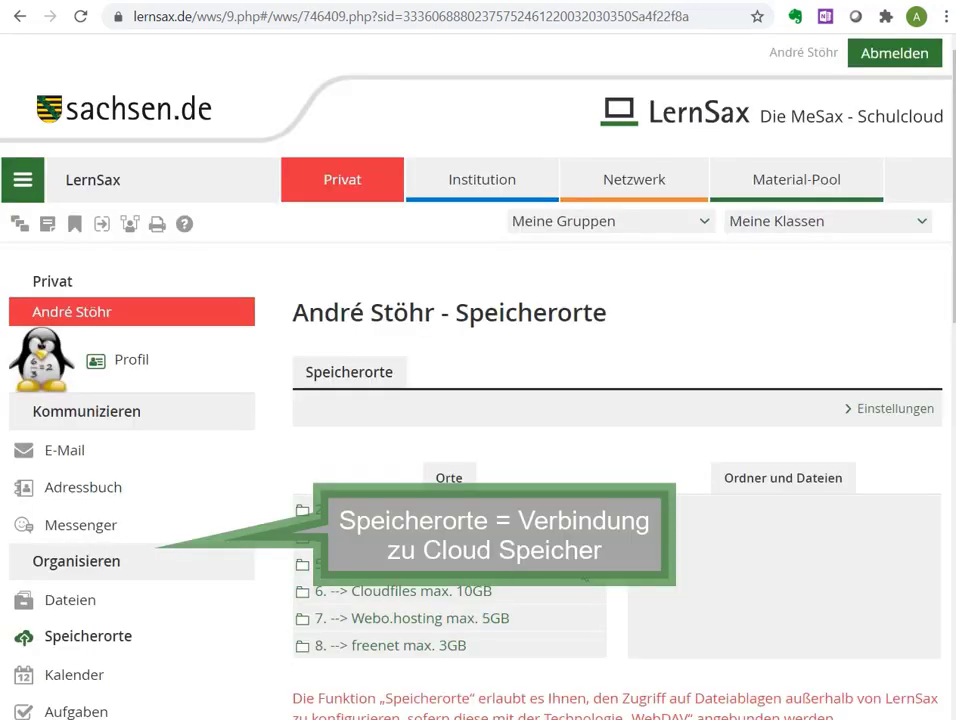
Open the MagentaCloud storage location and its LernSax folder.
{"action": "scroll", "coordinate": [235, 550], "scroll_direction": "down", "scroll_amount": 1}
{"action": "scroll", "coordinate": [235, 550], "scroll_direction": "down", "scroll_amount": 1}
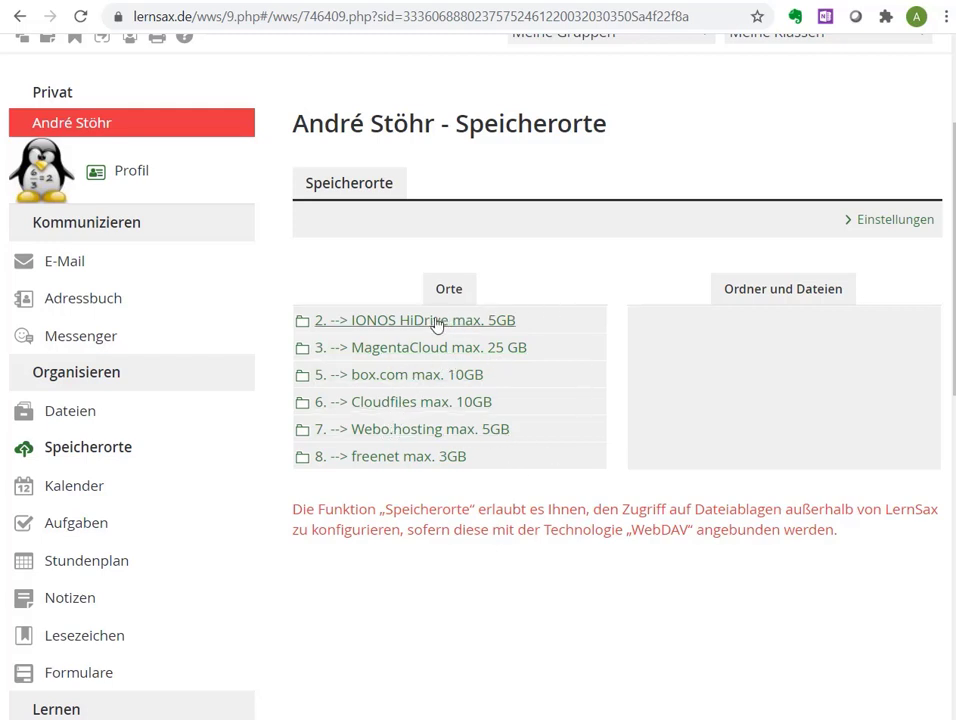
{"action": "left_click", "coordinate": [394, 348]}
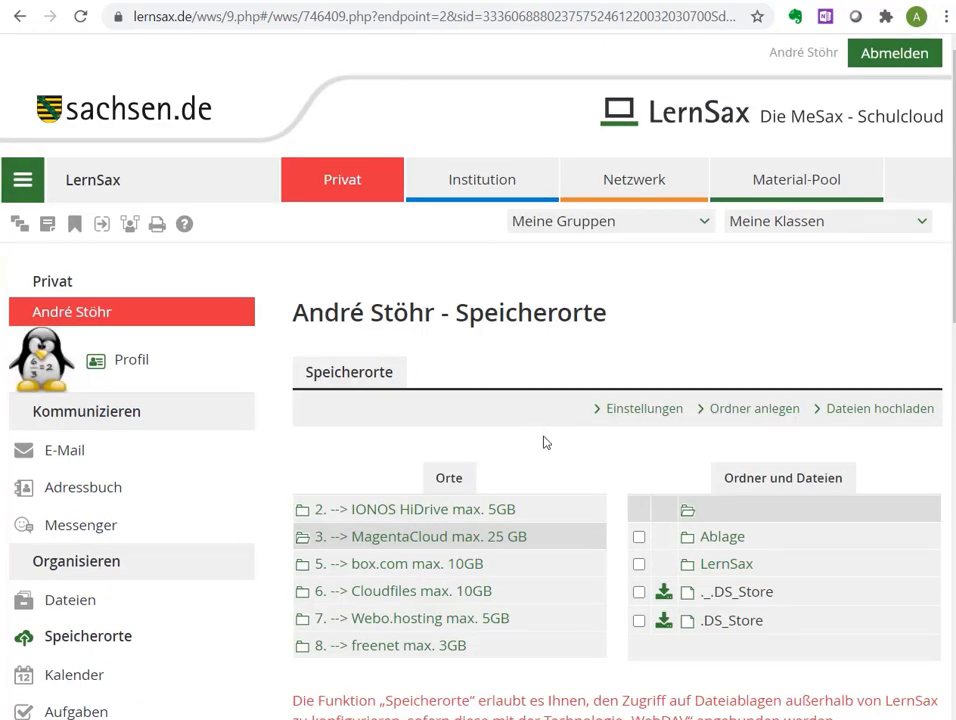
{"action": "scroll", "coordinate": [544, 441], "scroll_direction": "down", "scroll_amount": 1}
{"action": "left_click", "coordinate": [717, 472]}
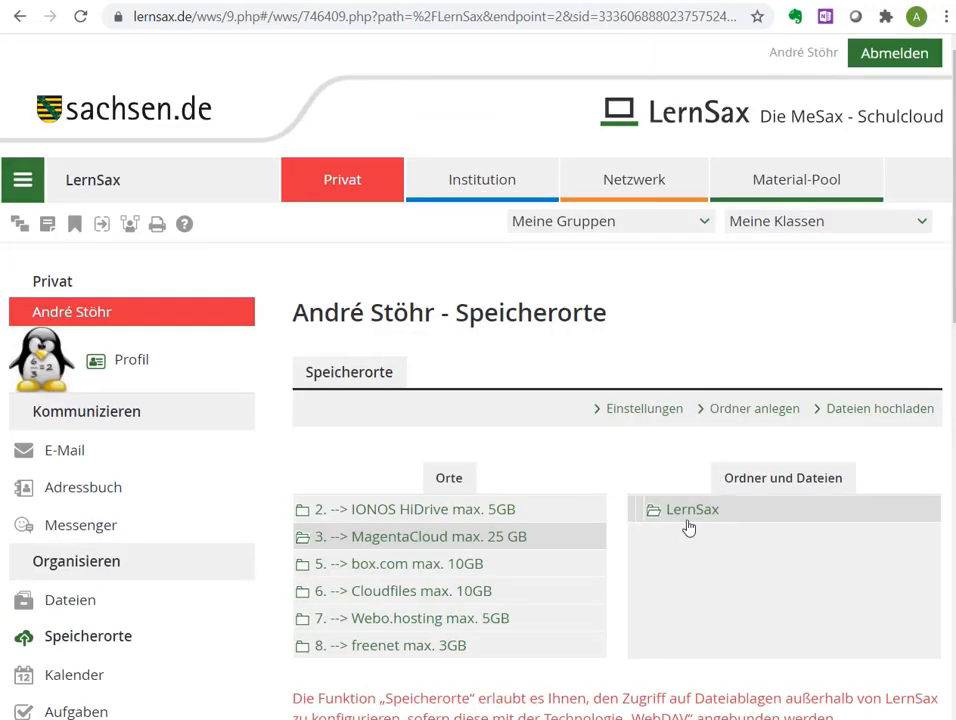
Open the Arbeitsblätter folder inside LernSax on the IONOS HiDrive storage location and look through its list of worksheets.
{"action": "left_click", "coordinate": [392, 509]}
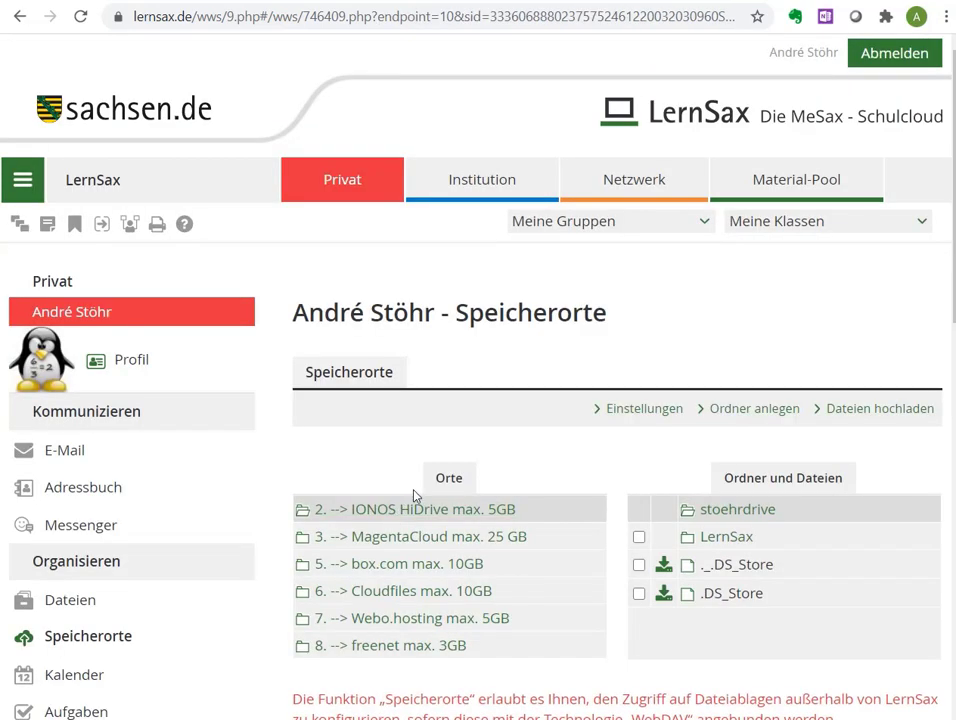
{"action": "left_click", "coordinate": [710, 538]}
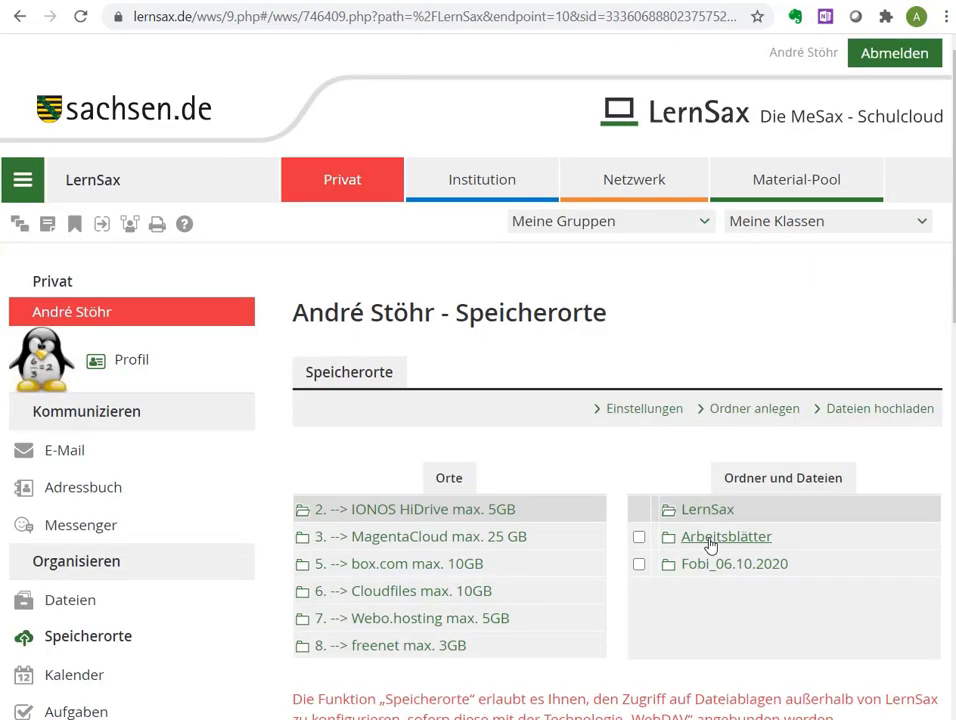
{"action": "left_click", "coordinate": [710, 538]}
{"action": "scroll", "coordinate": [703, 545], "scroll_direction": "down", "scroll_amount": 1}
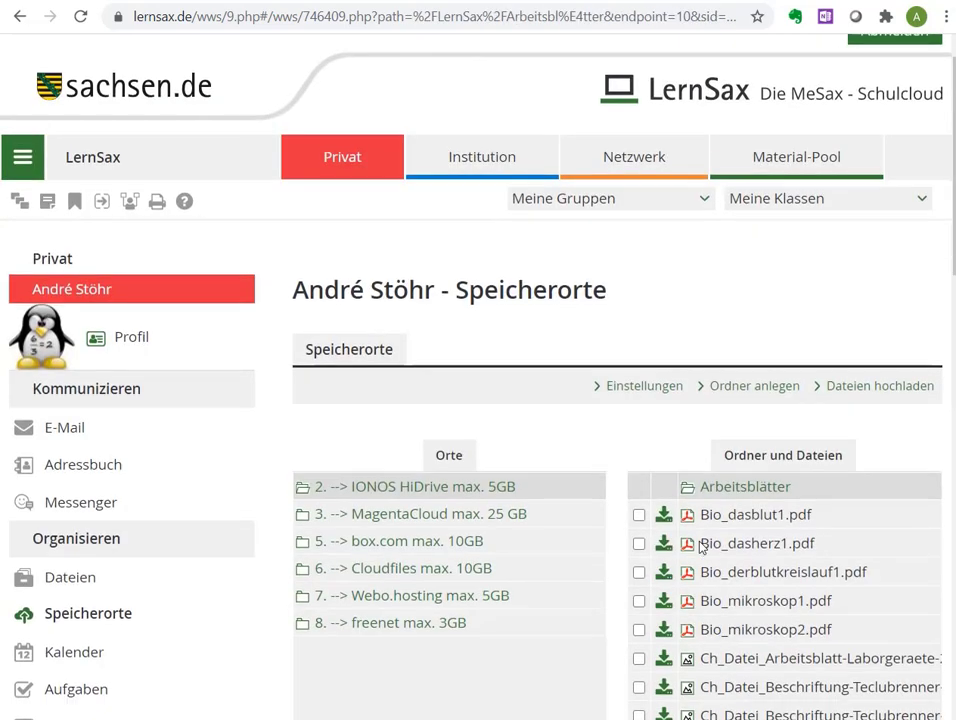
{"action": "scroll", "coordinate": [700, 548], "scroll_direction": "down", "scroll_amount": 3}
{"action": "scroll", "coordinate": [700, 548], "scroll_direction": "down", "scroll_amount": 3}
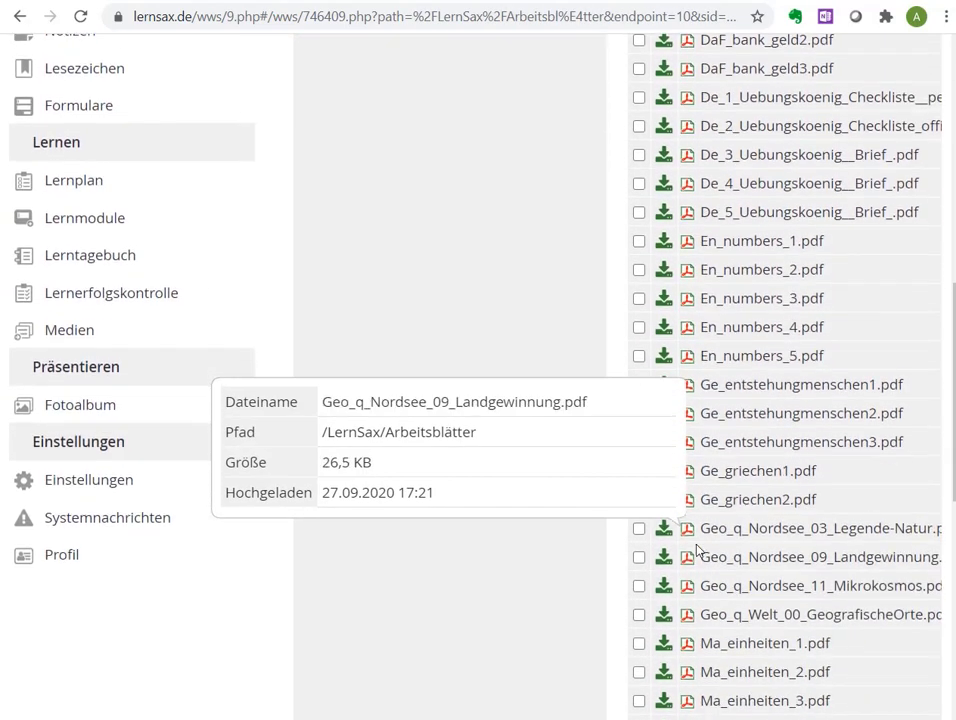
{"action": "scroll", "coordinate": [697, 551], "scroll_direction": "down", "scroll_amount": 5}
{"action": "scroll", "coordinate": [694, 548], "scroll_direction": "up", "scroll_amount": 5}
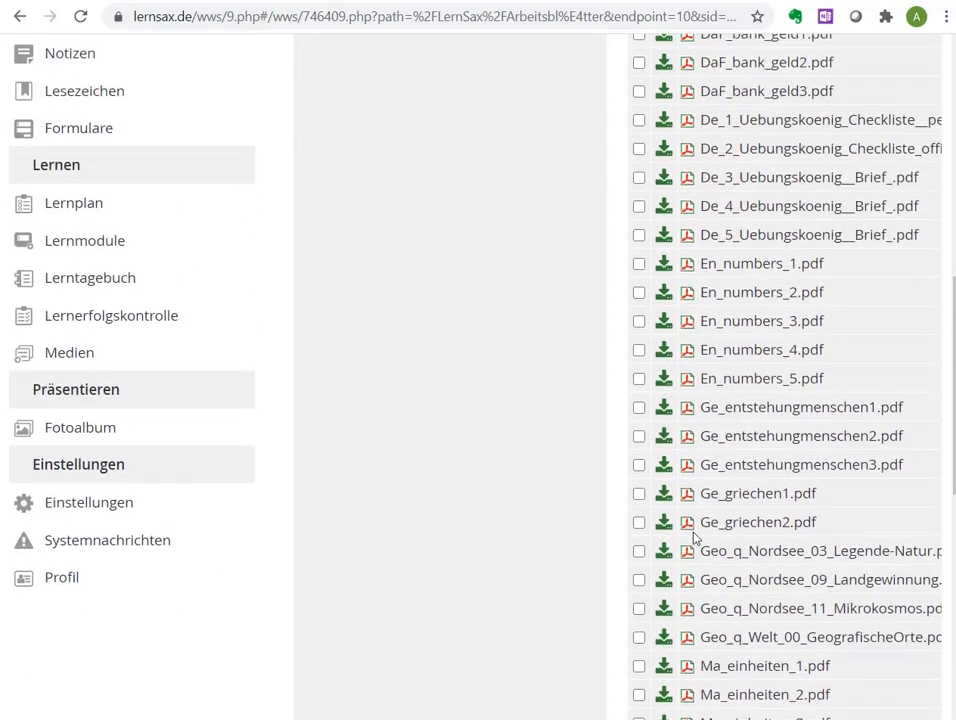
{"action": "scroll", "coordinate": [694, 538], "scroll_direction": "up", "scroll_amount": 7}
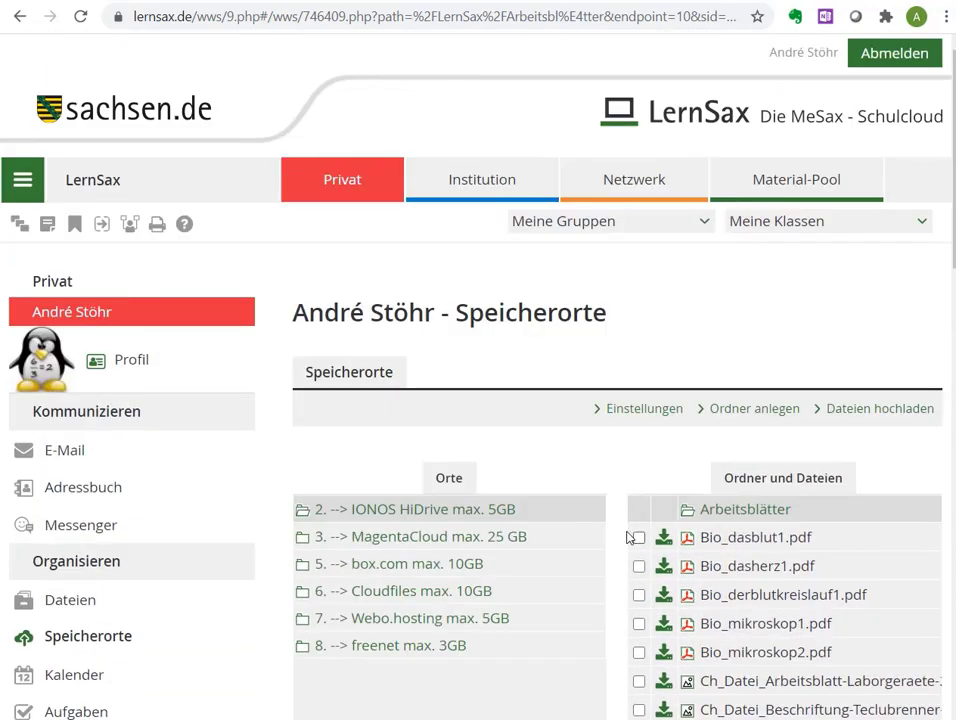